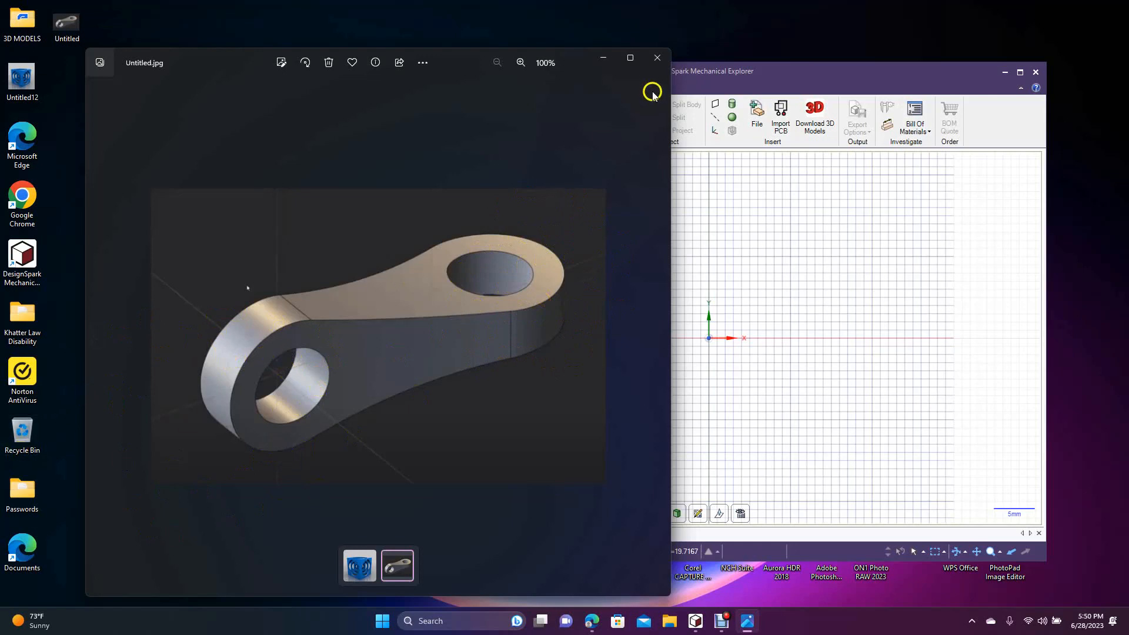
Step: Close the reference image and sketch two concentric circles of 20 mm and 10 mm diameter, centred on the negative X axis
click(657, 59)
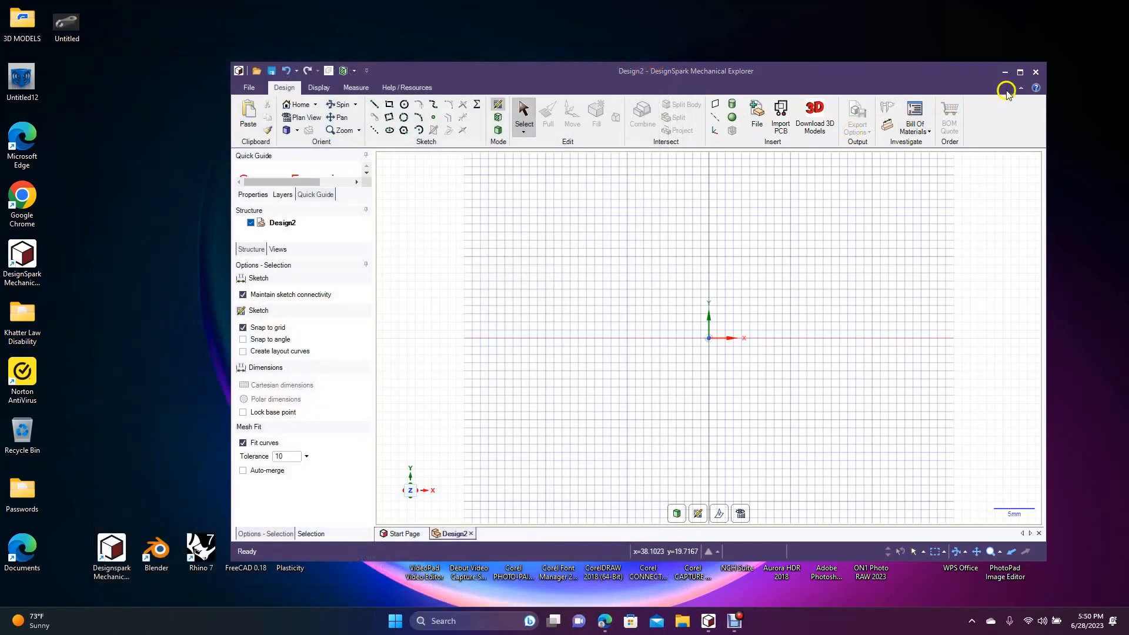
click(1021, 72)
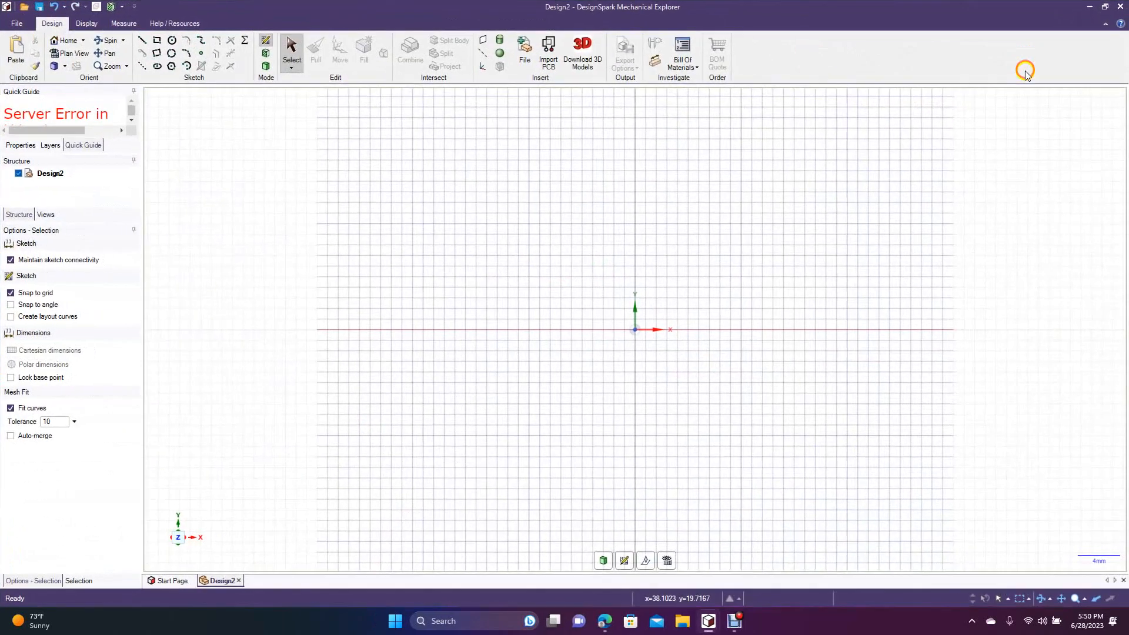
click(173, 39)
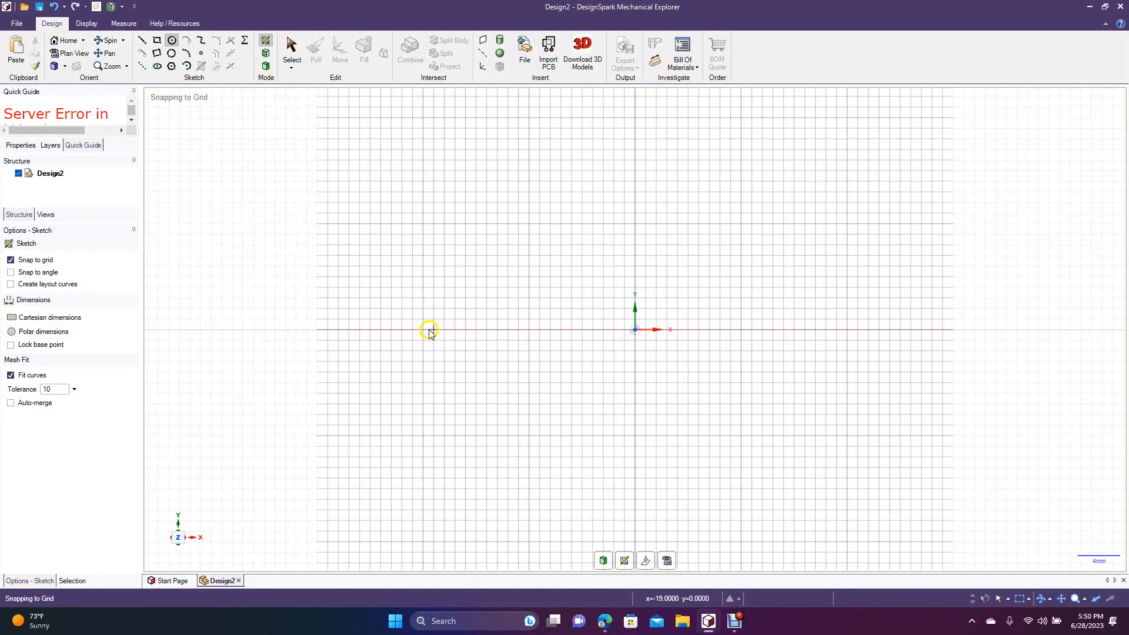
click(444, 330)
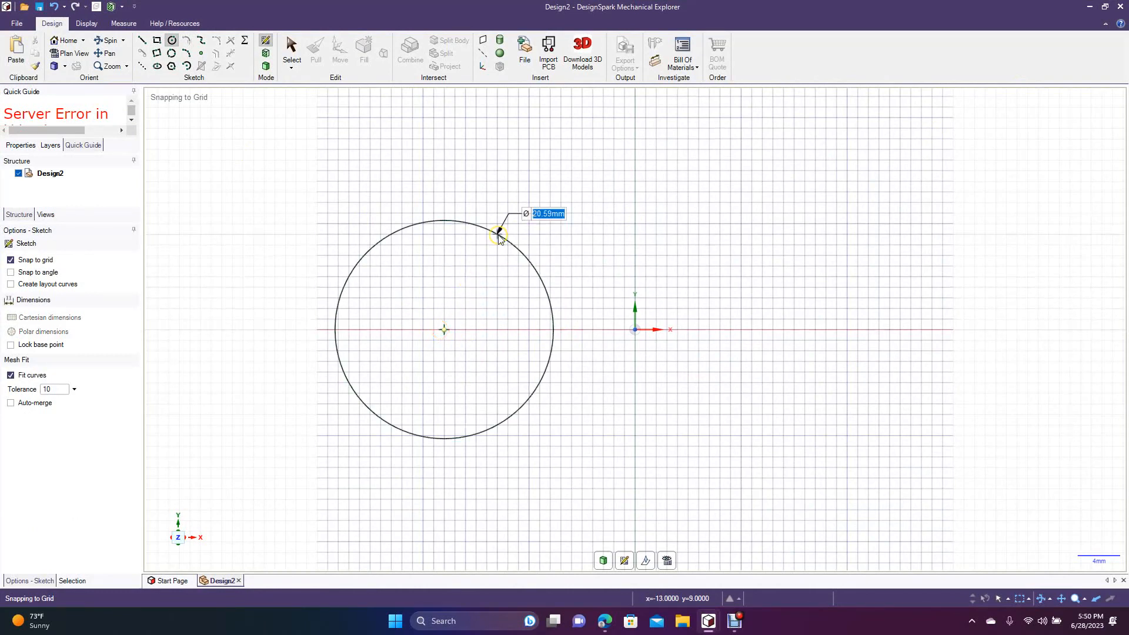
text(20)
key(Return)
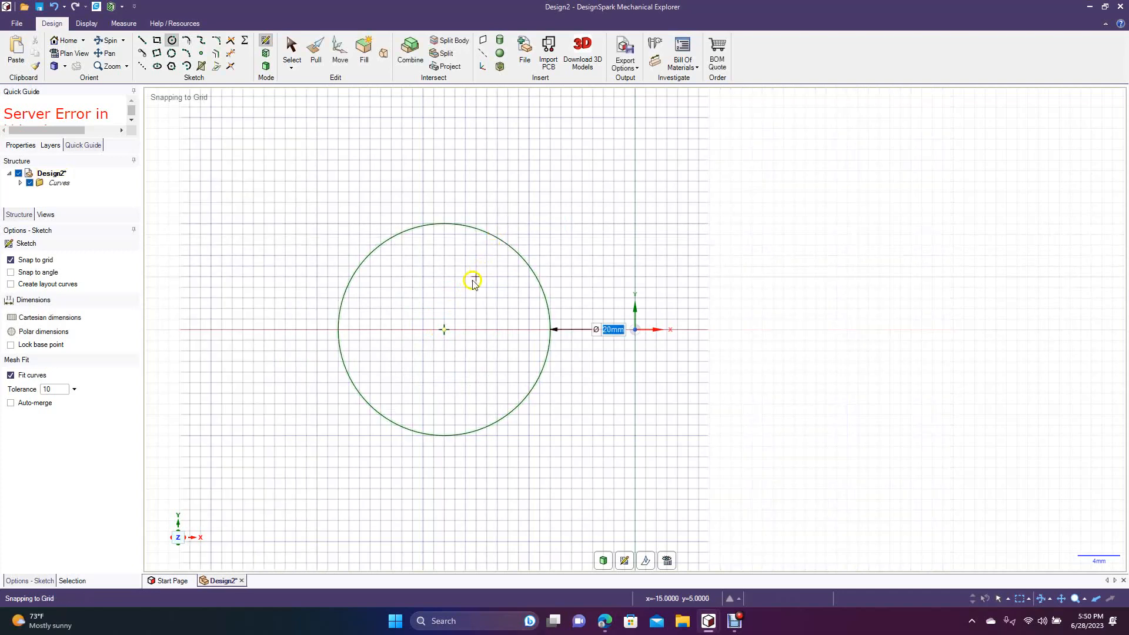
click(444, 330)
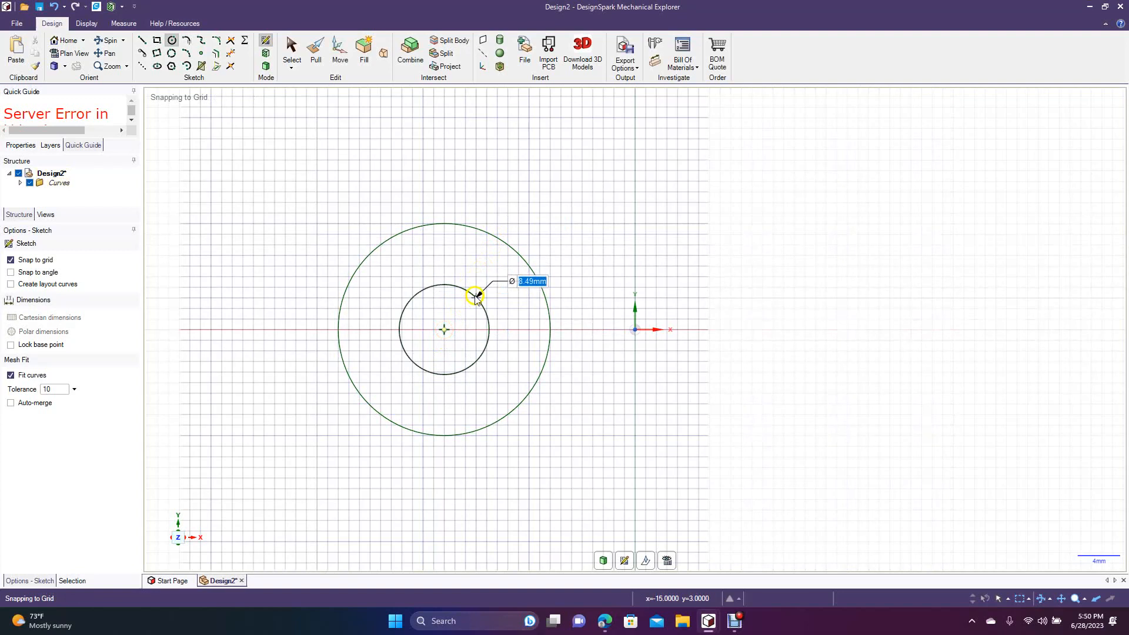
click(480, 293)
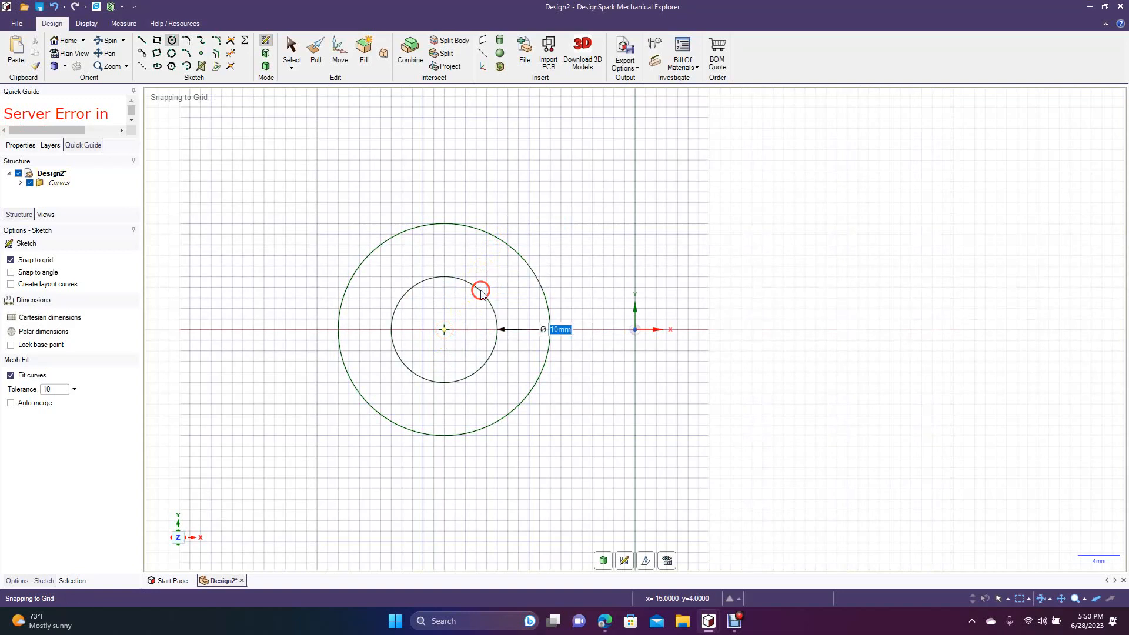
click(292, 50)
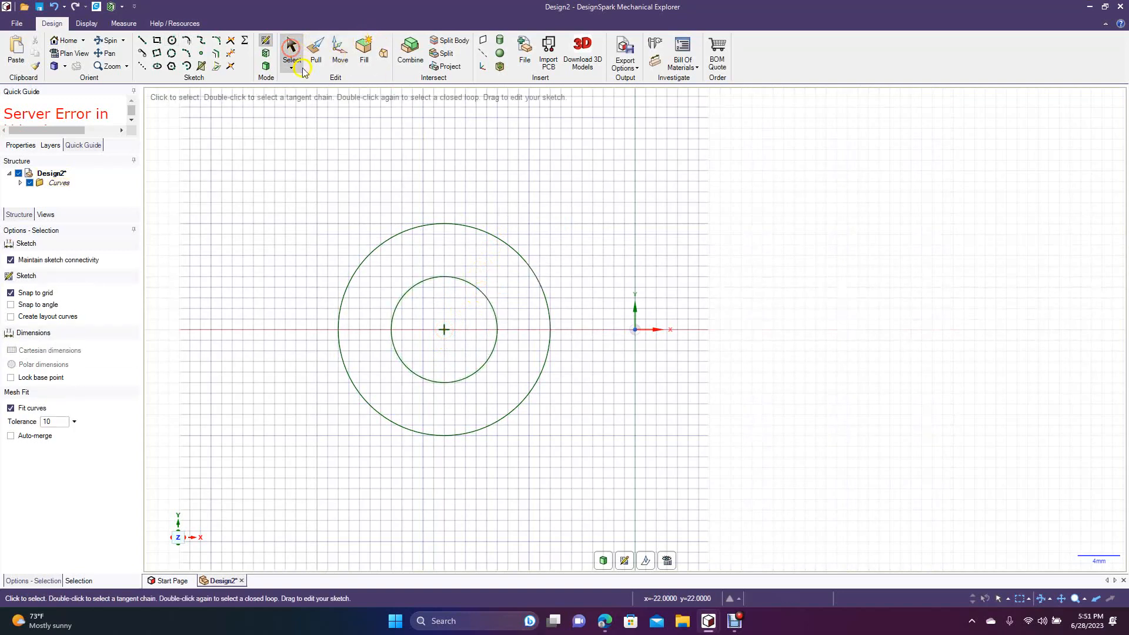
Step: Draw a 55 mm line along the X axis from the outer circle's far-left point and set it as the mirror line
click(142, 41)
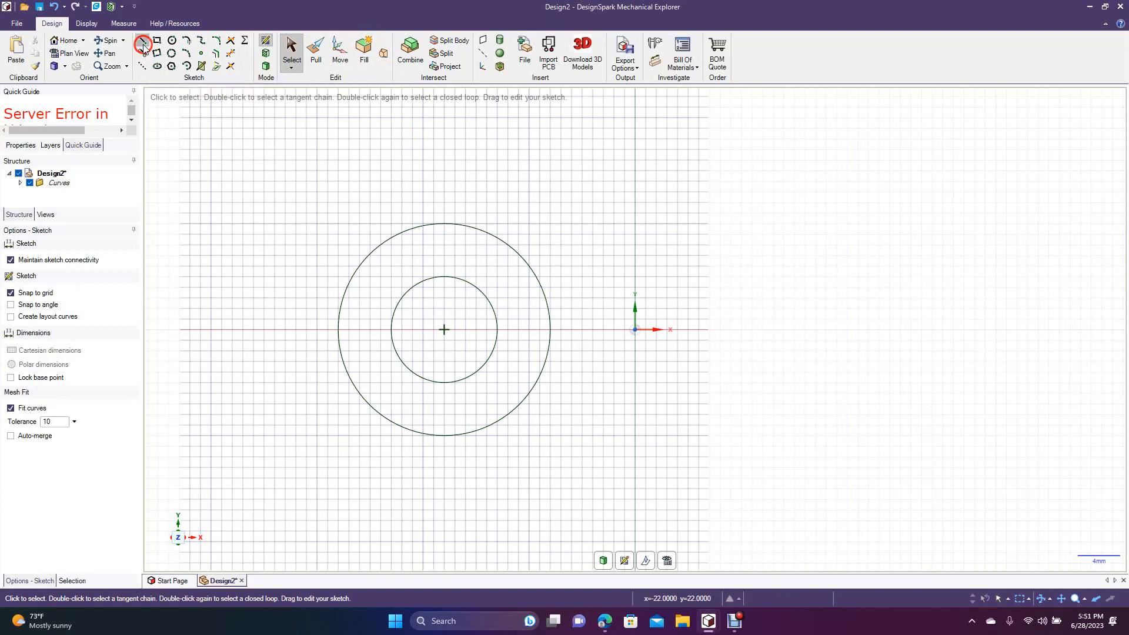
click(339, 331)
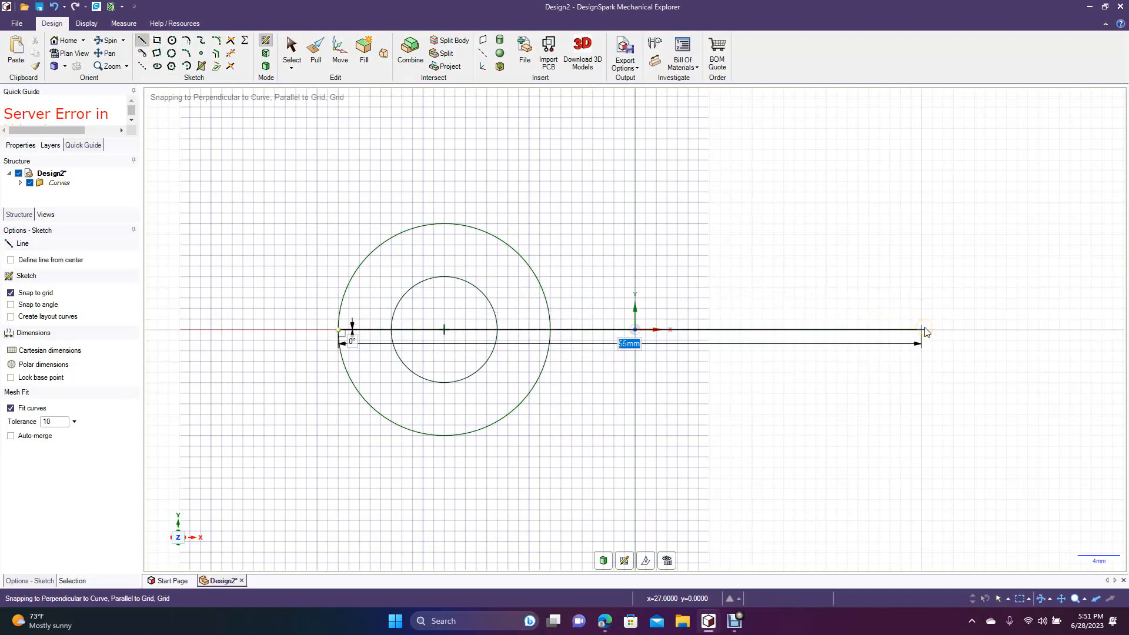
click(923, 330)
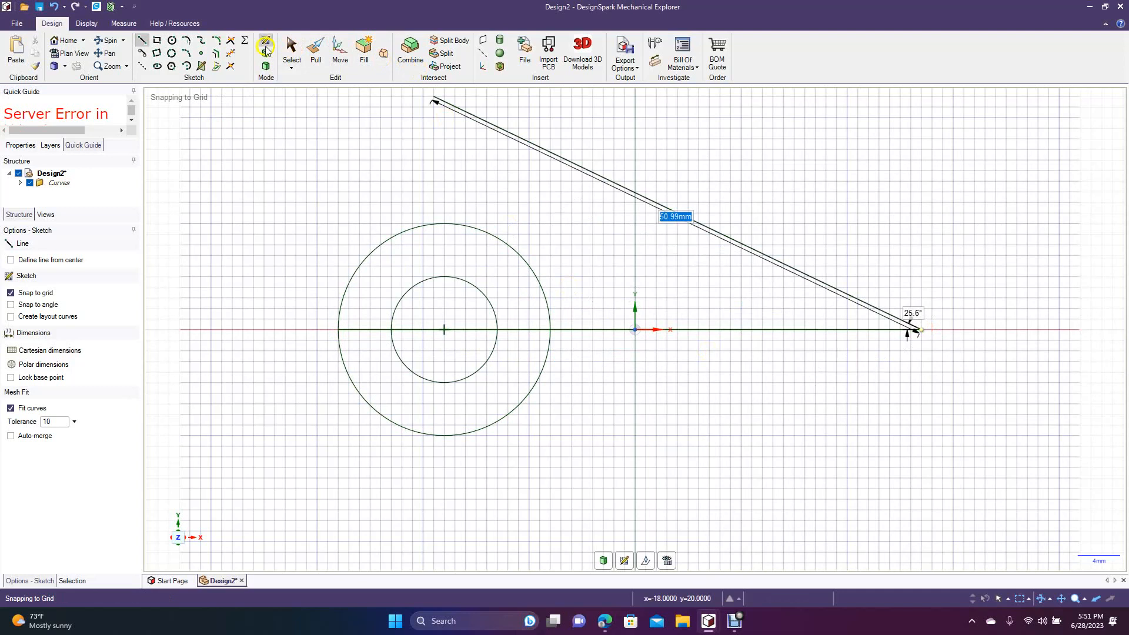
click(289, 47)
click(722, 330)
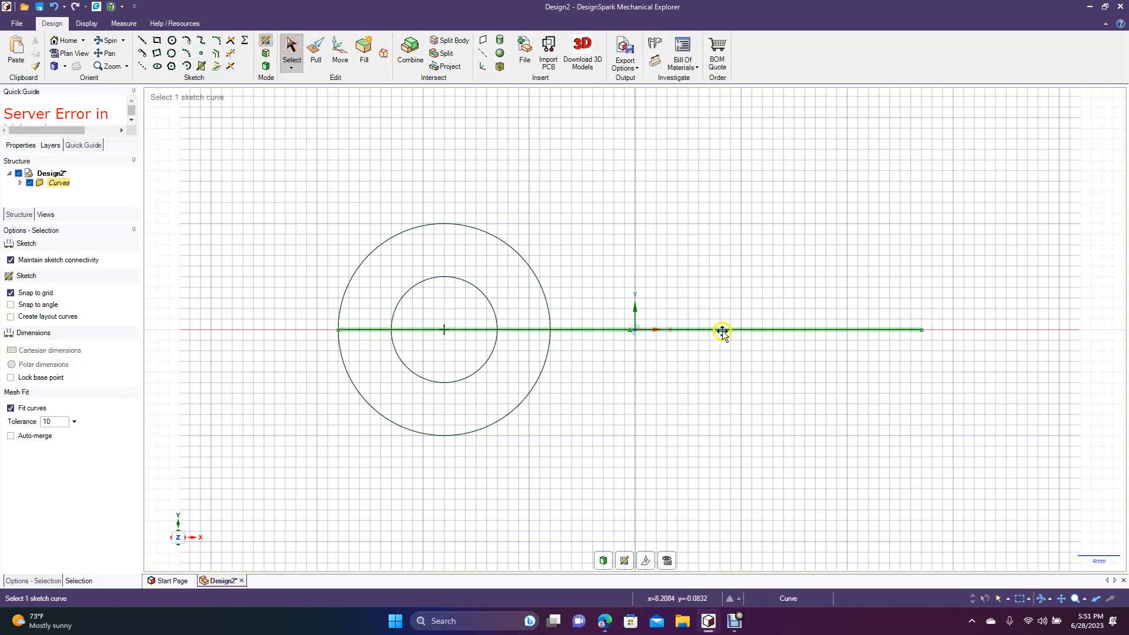
right_click(722, 330)
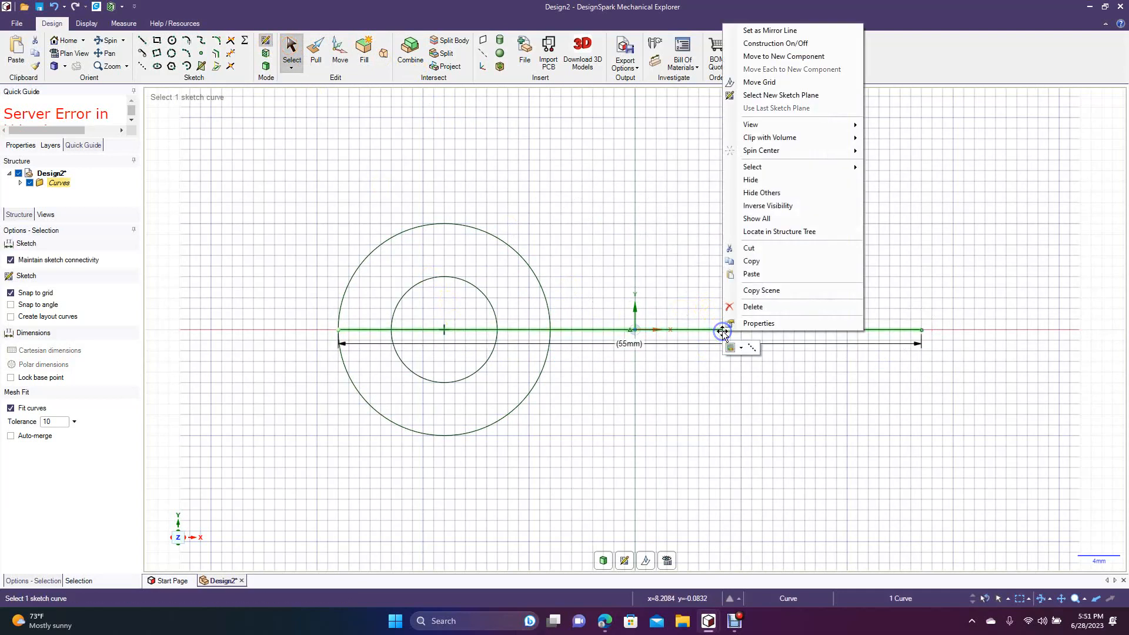
click(780, 31)
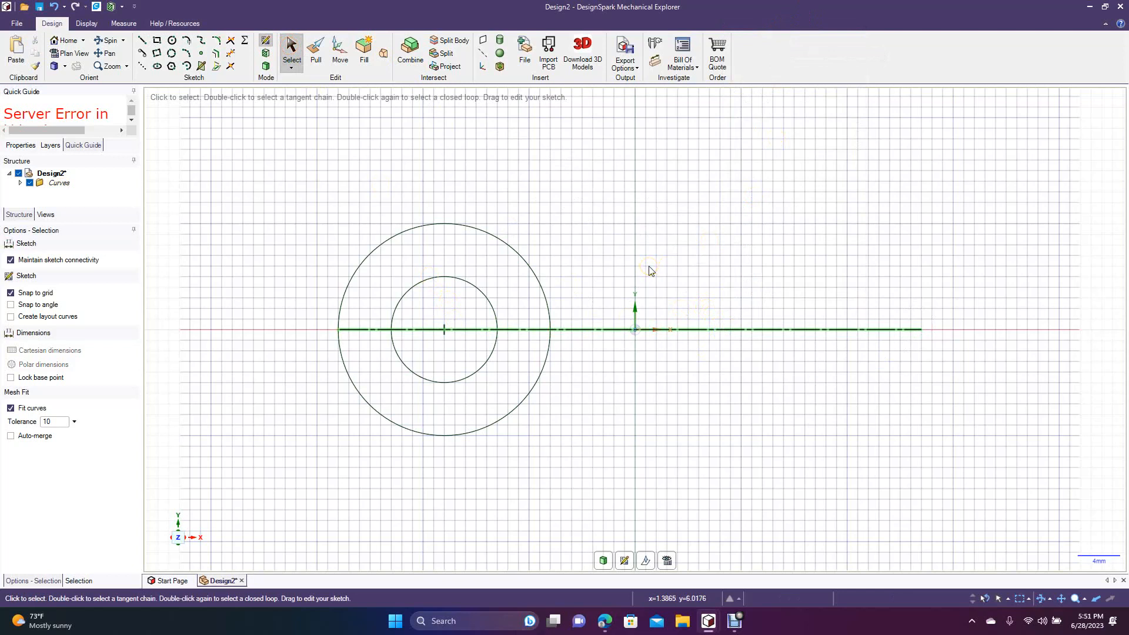
click(200, 43)
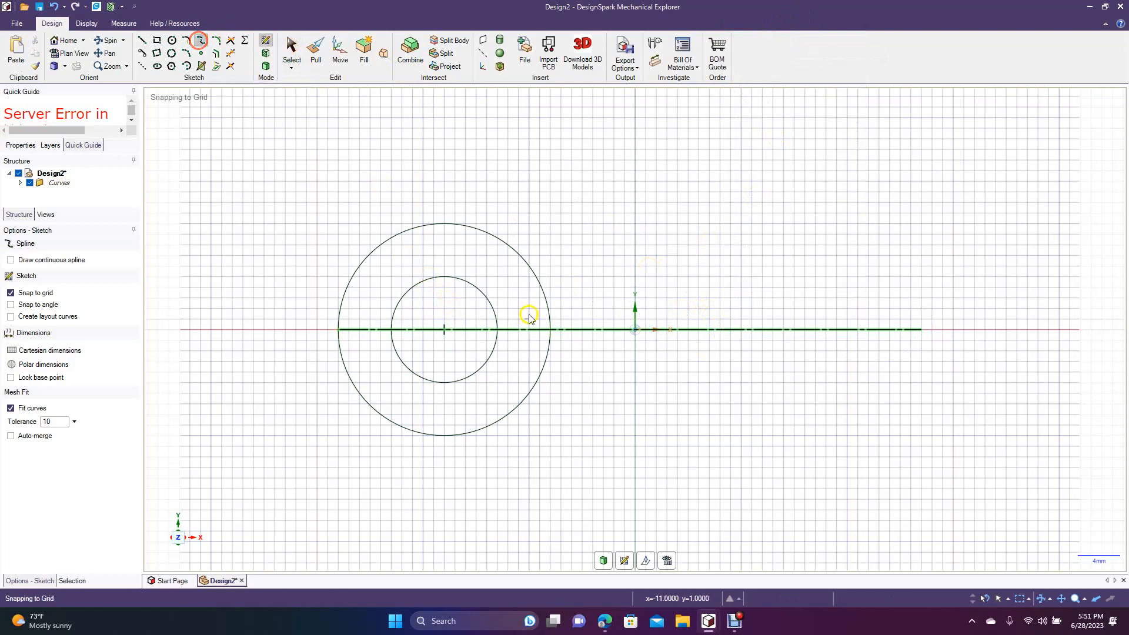
click(455, 224)
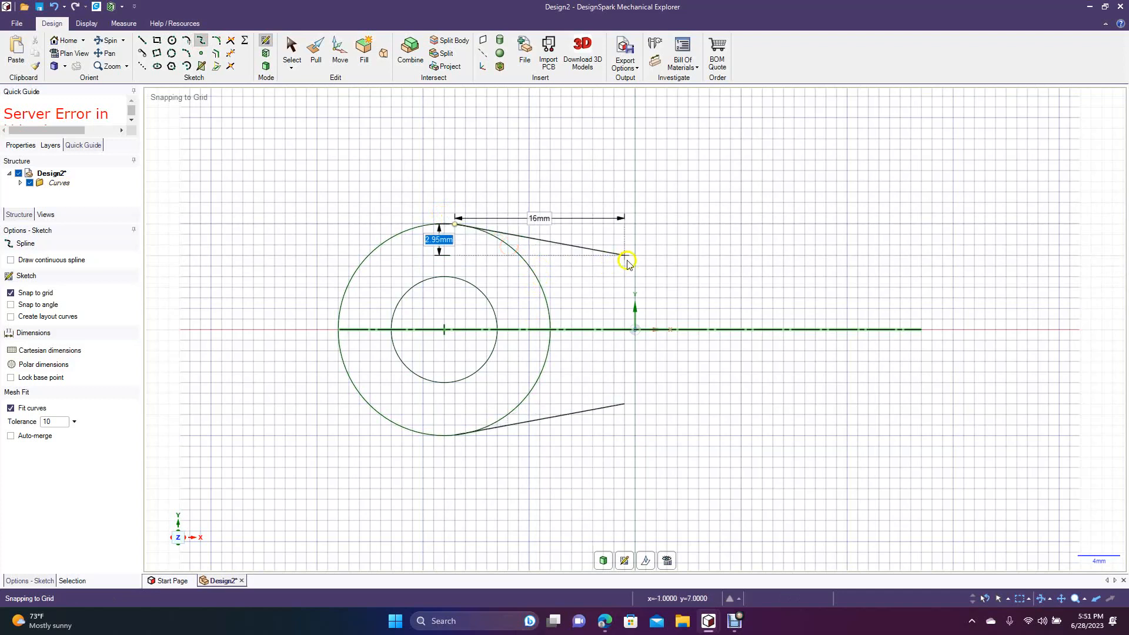
click(667, 245)
click(875, 255)
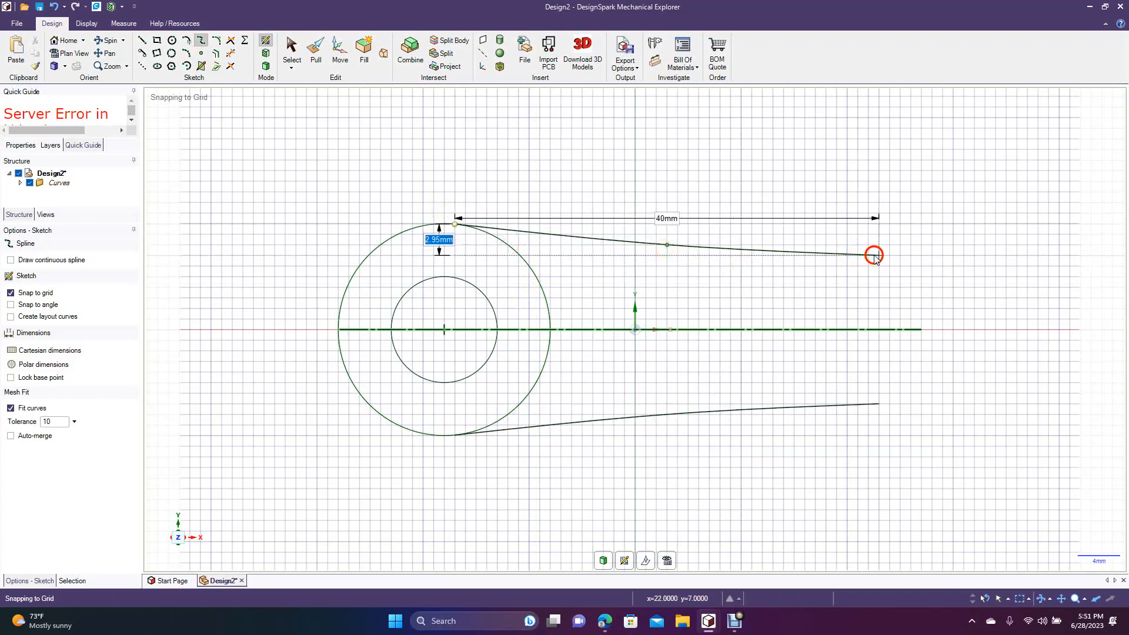
key(ctrl+z)
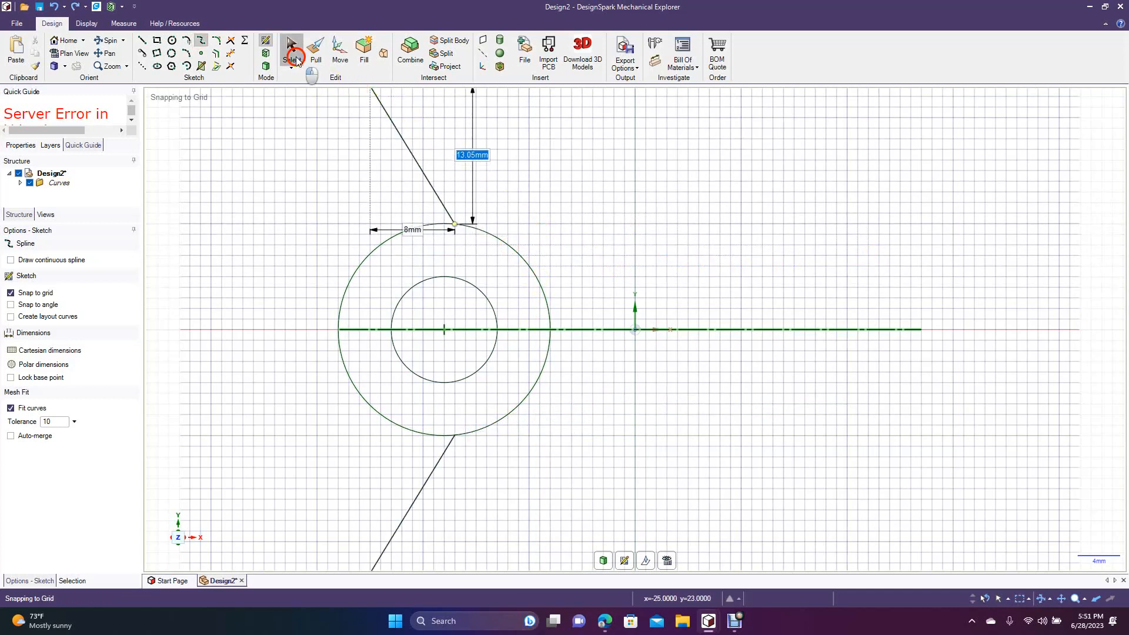
click(292, 48)
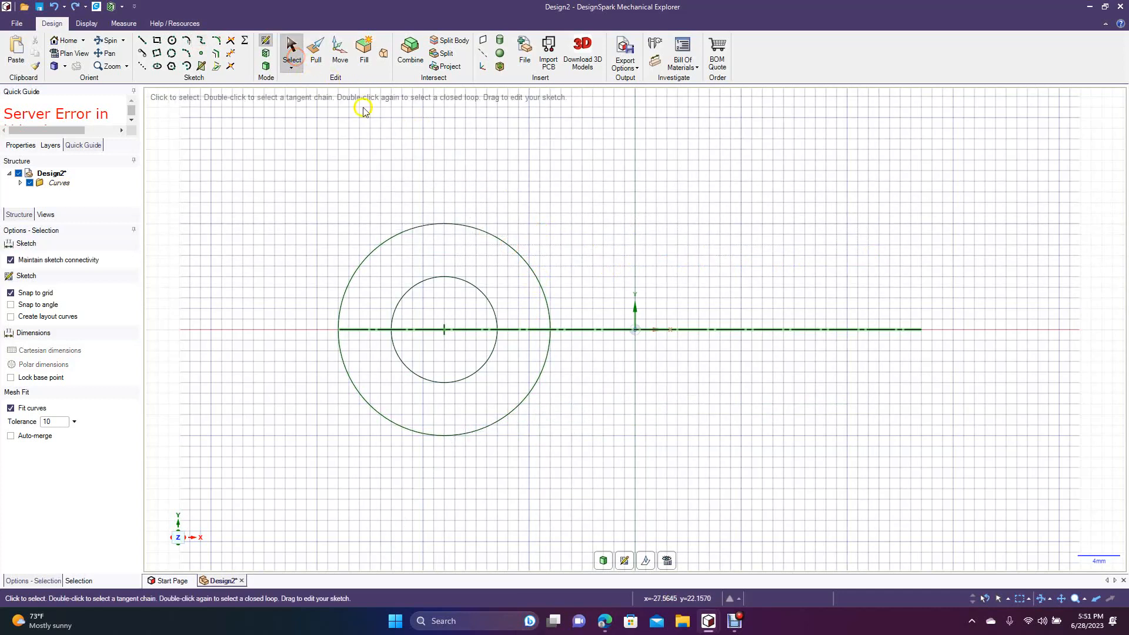
Step: Sketch a mirrored three-point spline from the outer circle's upper right, spanning about 41 mm horizontally to above the mirror line's end
click(200, 43)
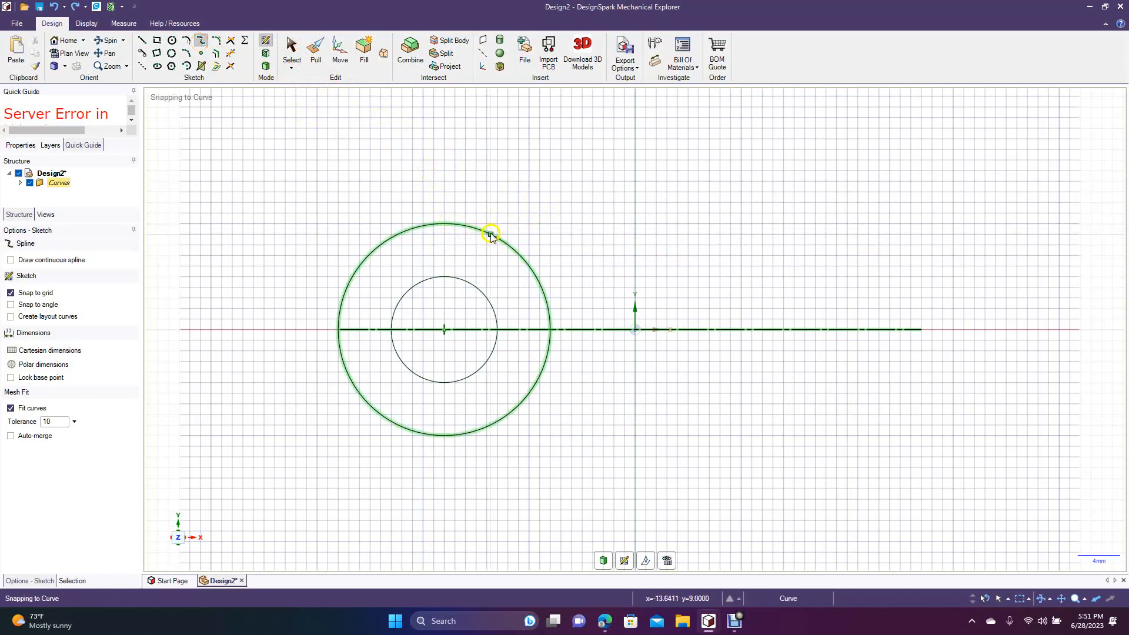
click(488, 233)
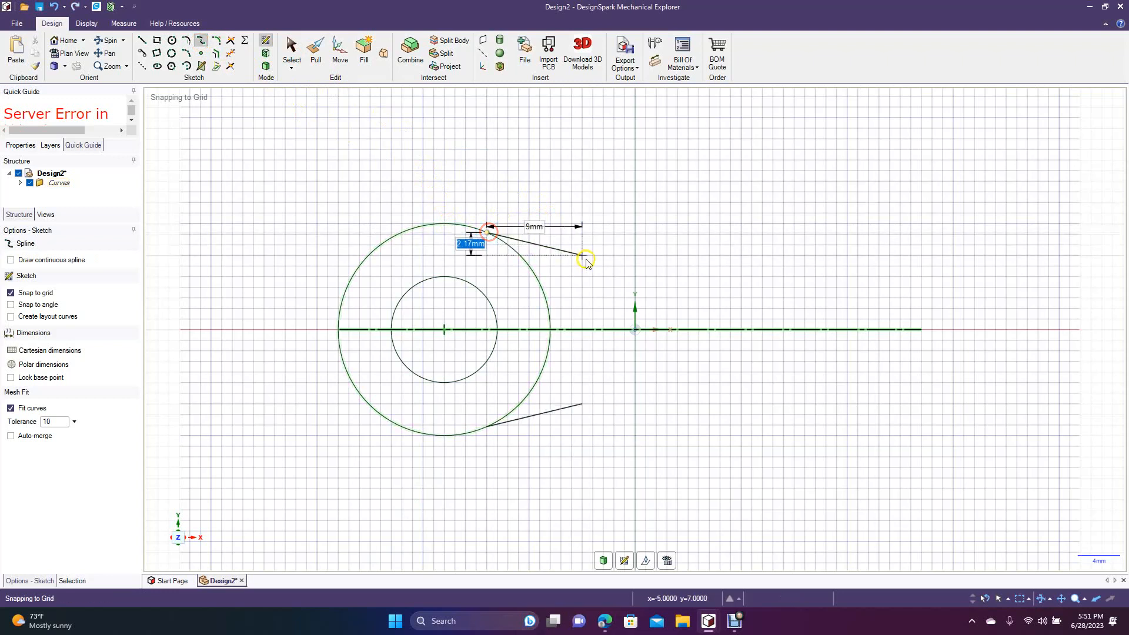
click(729, 277)
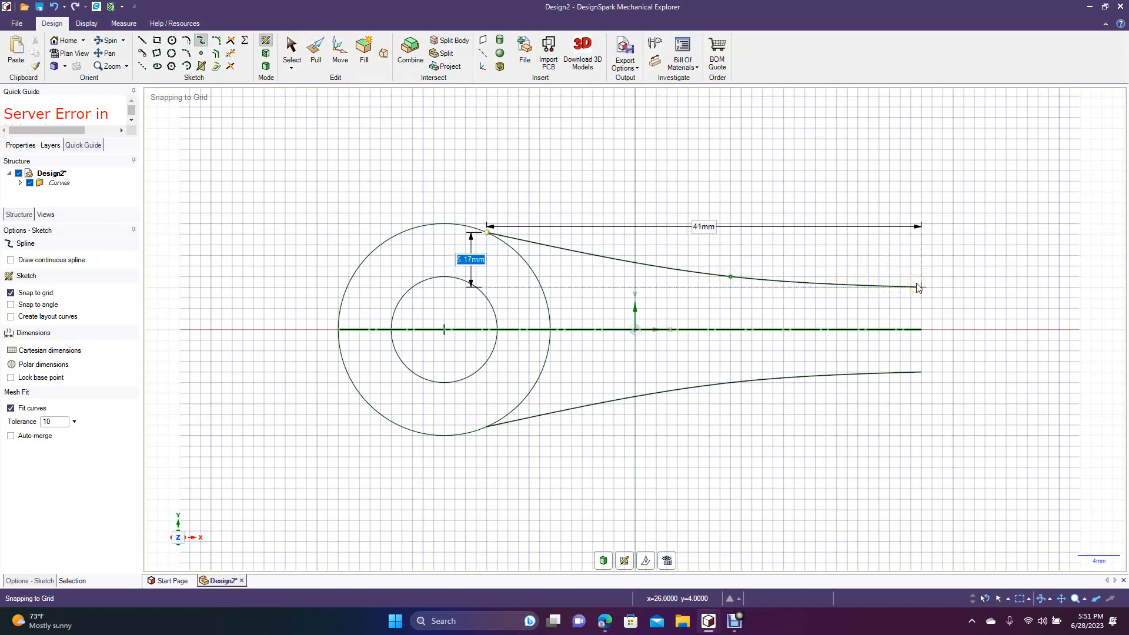
click(921, 278)
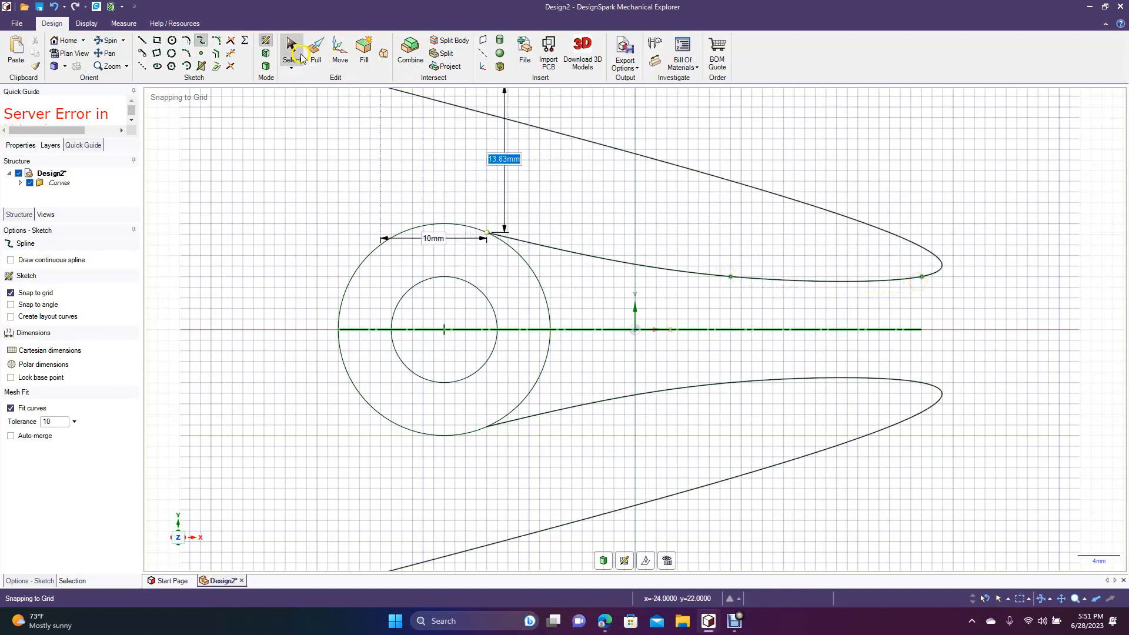
click(293, 56)
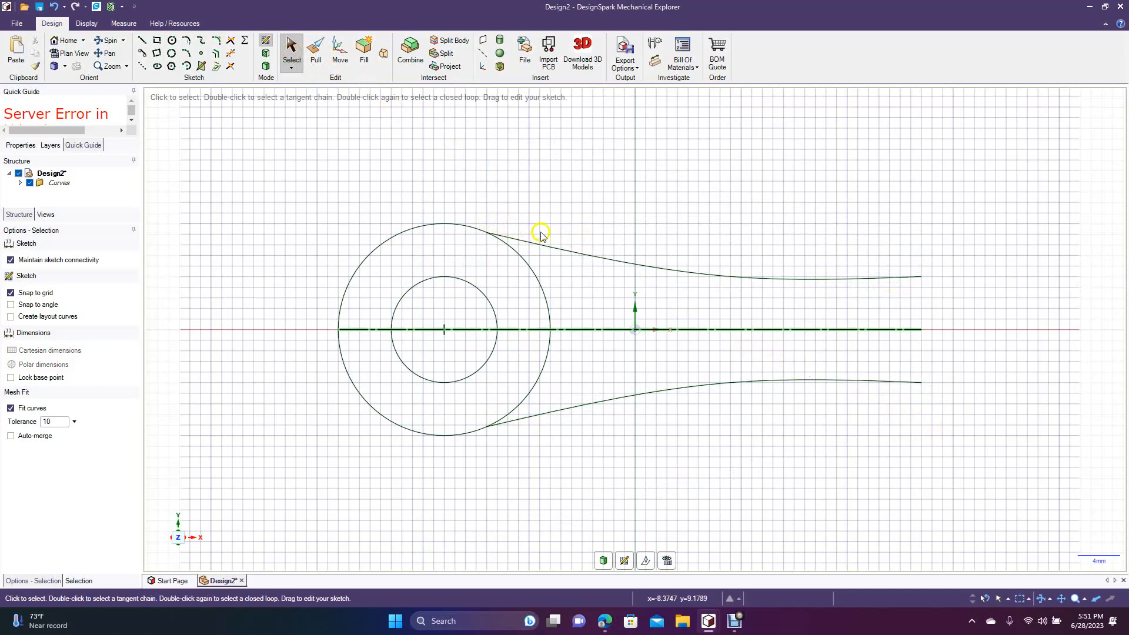
Step: Delete both mirrored splines, keeping the circles and the mirror line
click(474, 229)
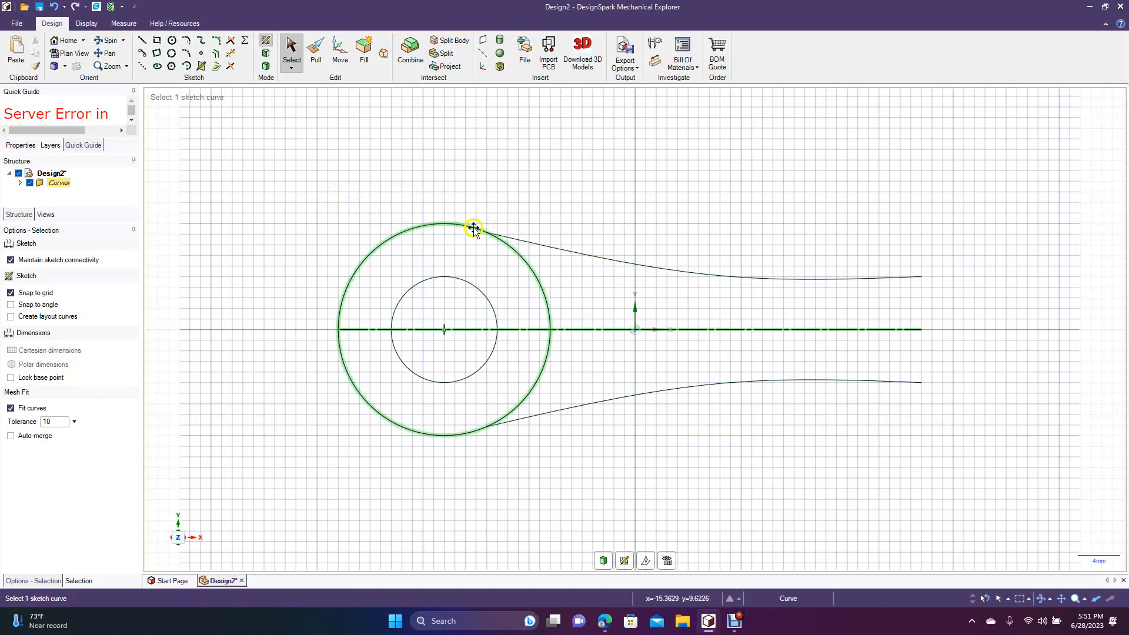
click(671, 272)
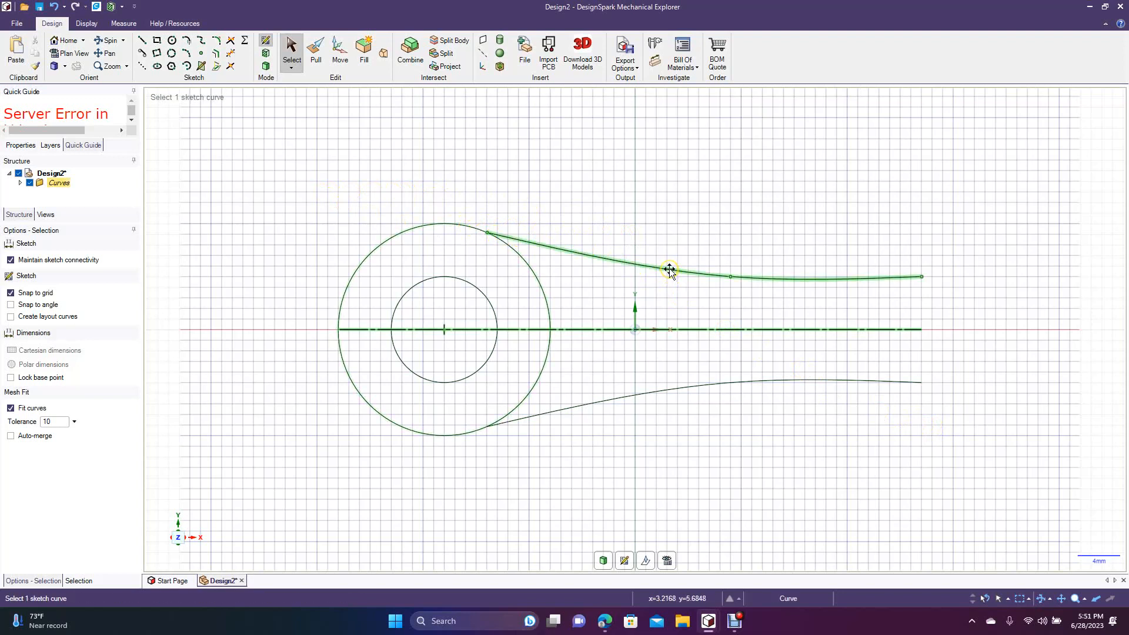
ctrl+click(664, 390)
key(Delete)
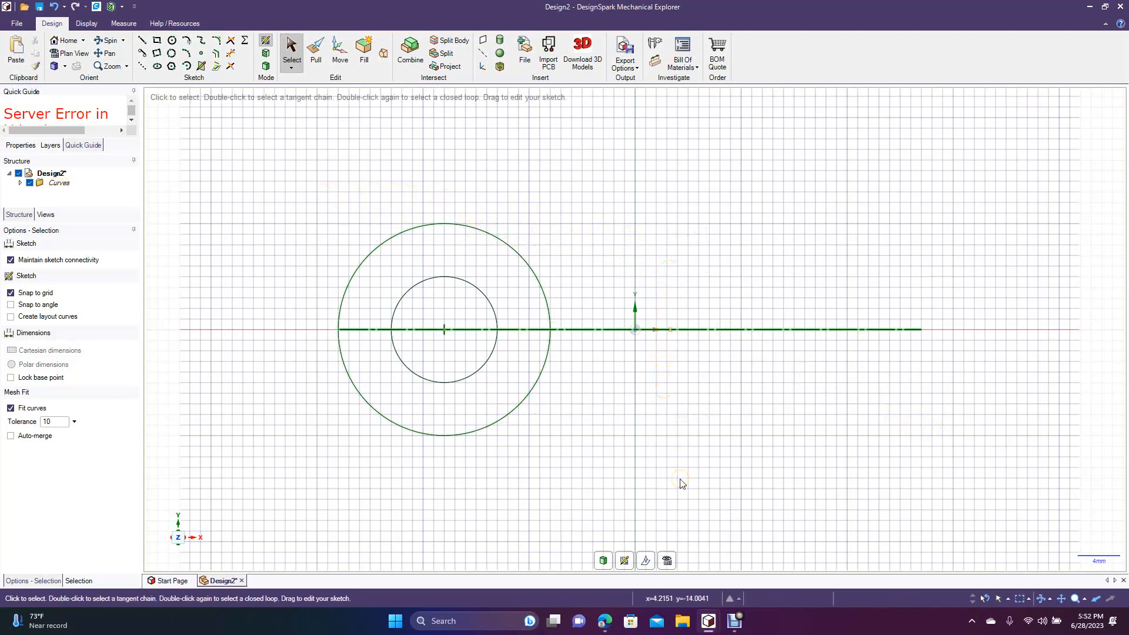
Step: Sketch a mirrored three-point spline from near the outer circle's top, spanning about 42 mm horizontally and ending 4 mm above the mirror line
click(202, 41)
click(466, 226)
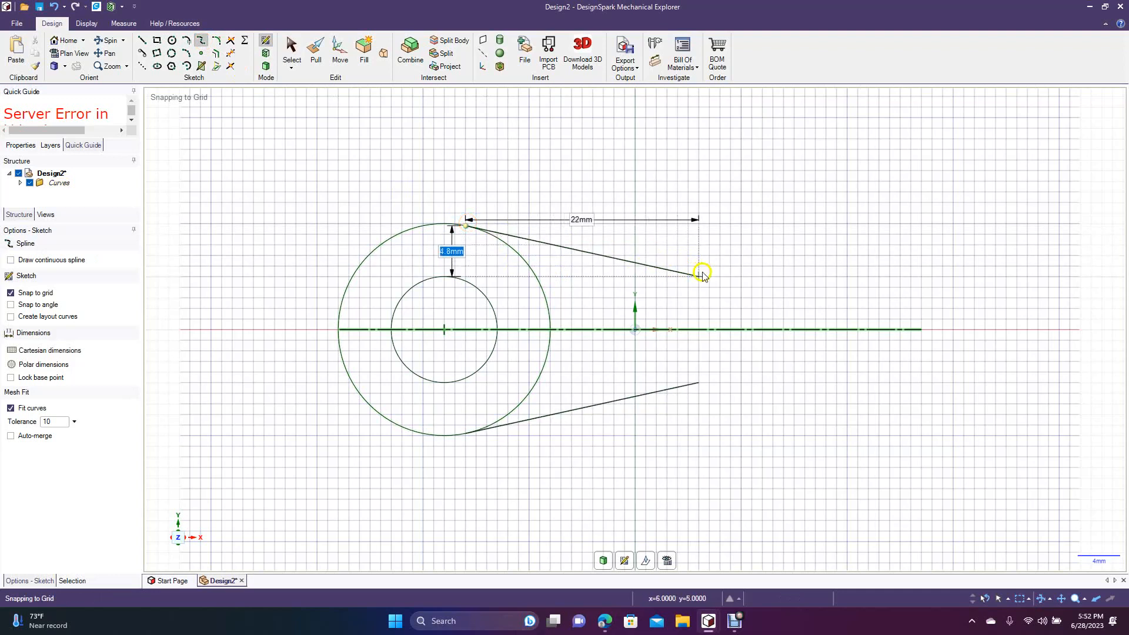
click(729, 277)
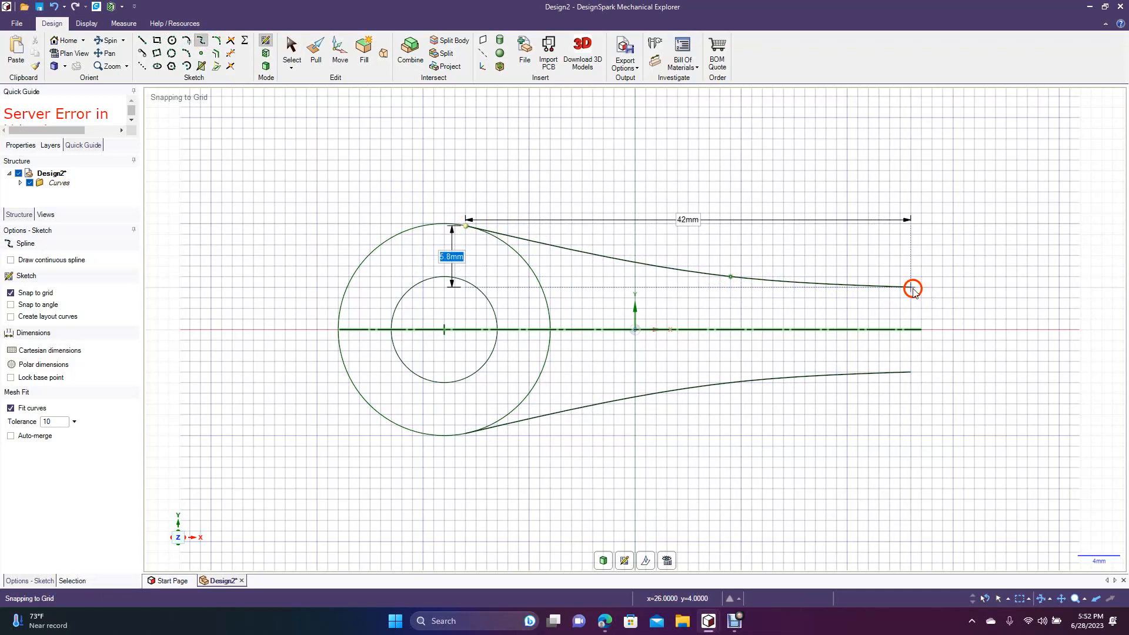
click(913, 289)
click(292, 52)
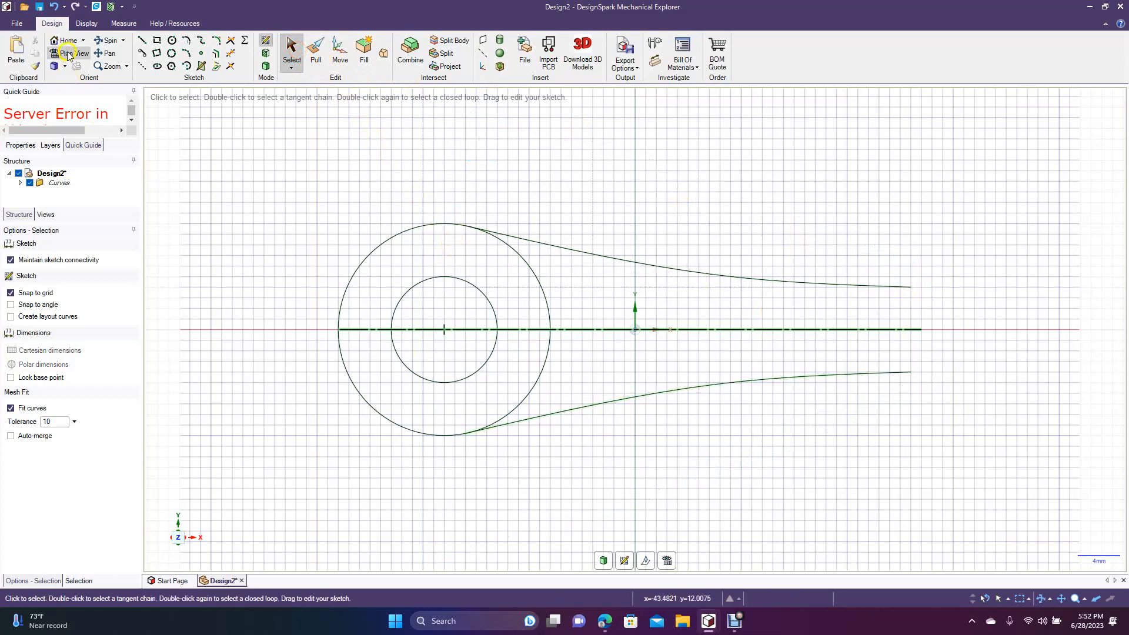
Step: Close the arm's open end with a 4 mm vertical line from the upper spline's endpoint down to the mirror line
click(144, 41)
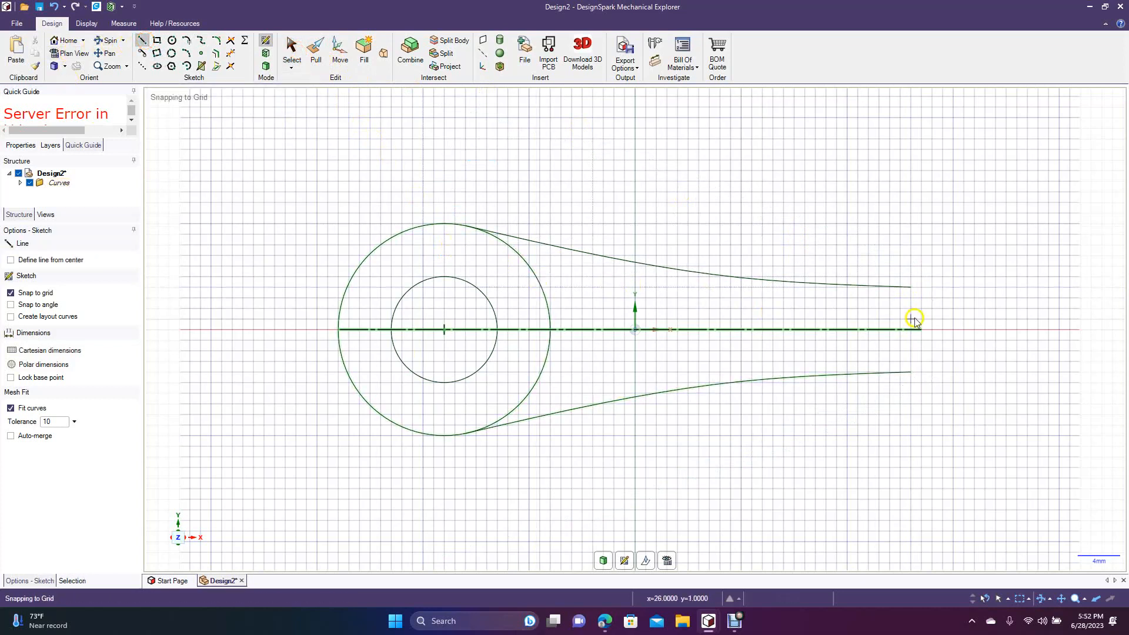
click(911, 290)
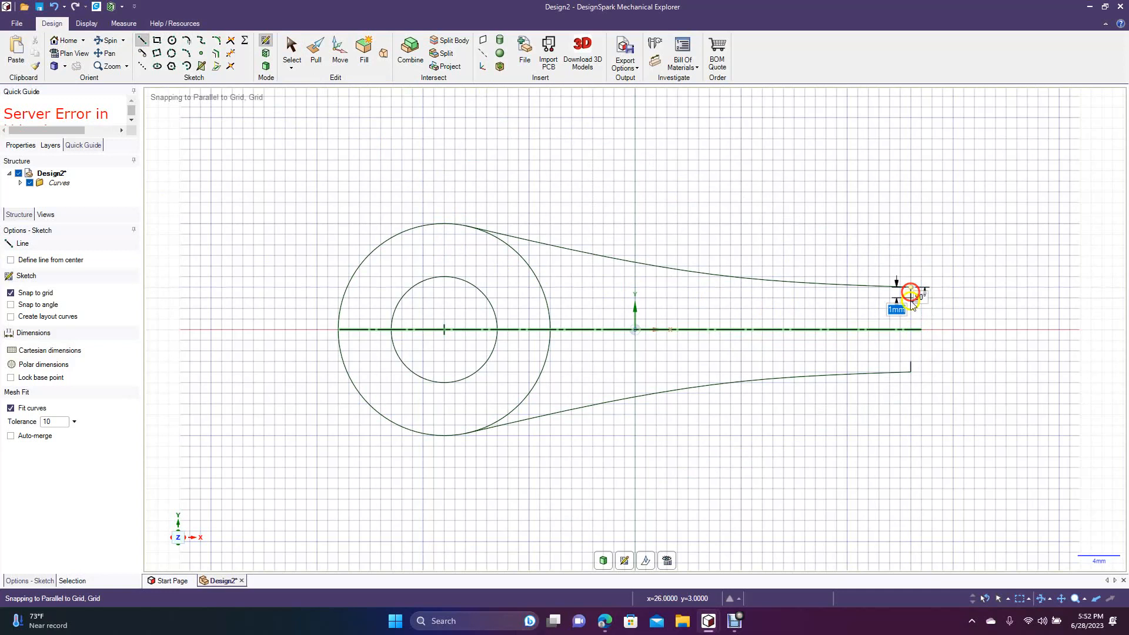
click(911, 328)
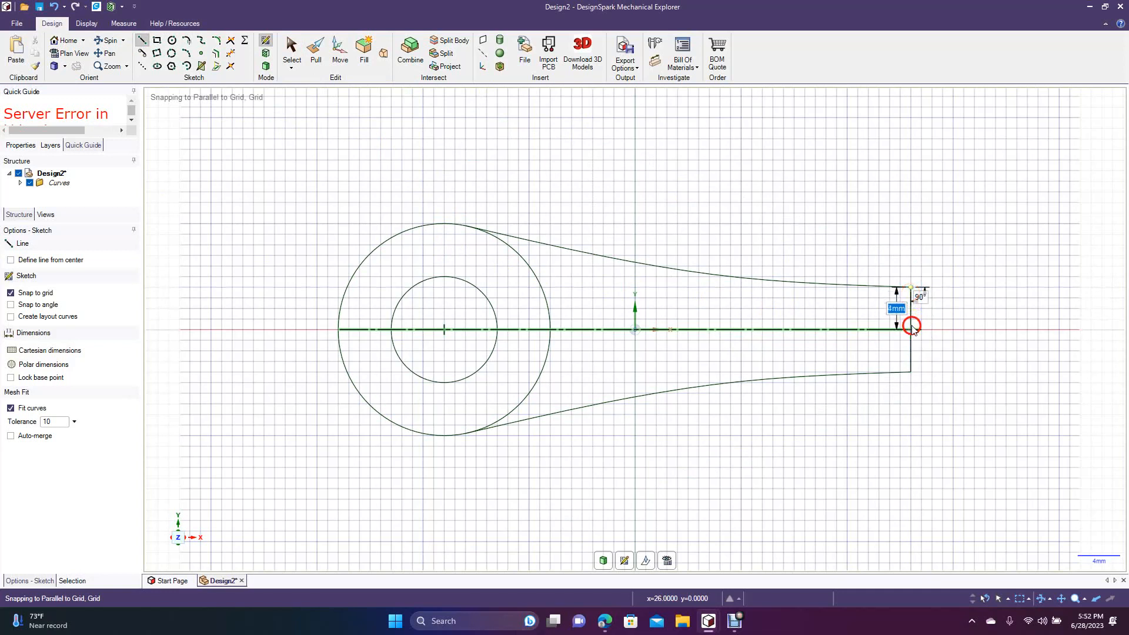
click(293, 52)
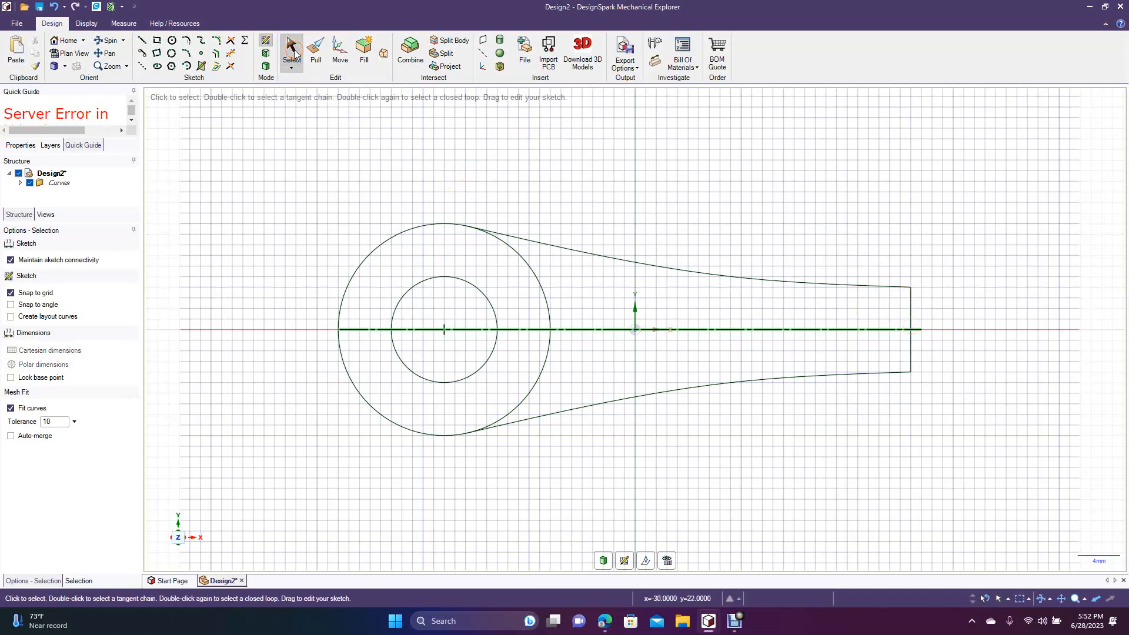
Step: Trim away the outer circle's arc inside the arm and all segments of the horizontal mirror line
click(232, 55)
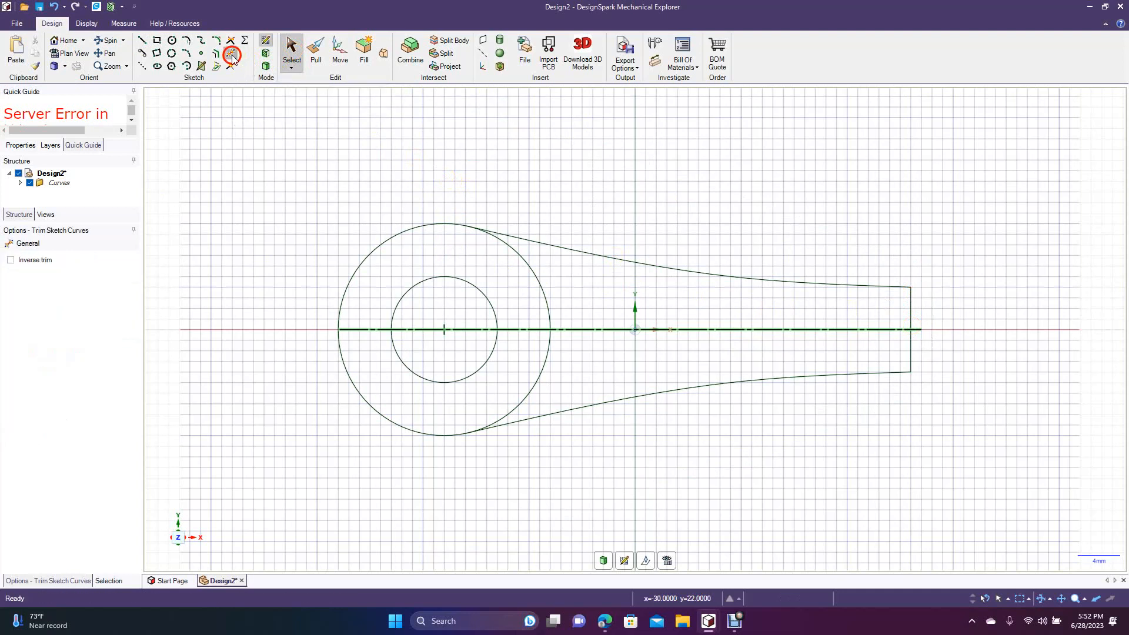
click(540, 296)
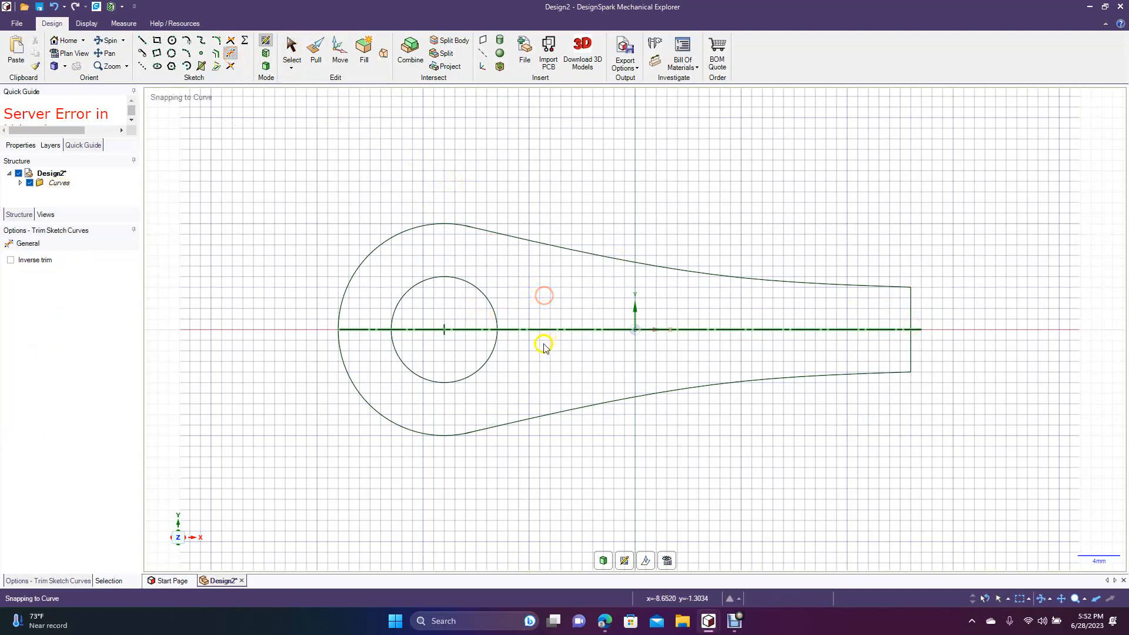
click(485, 332)
click(606, 331)
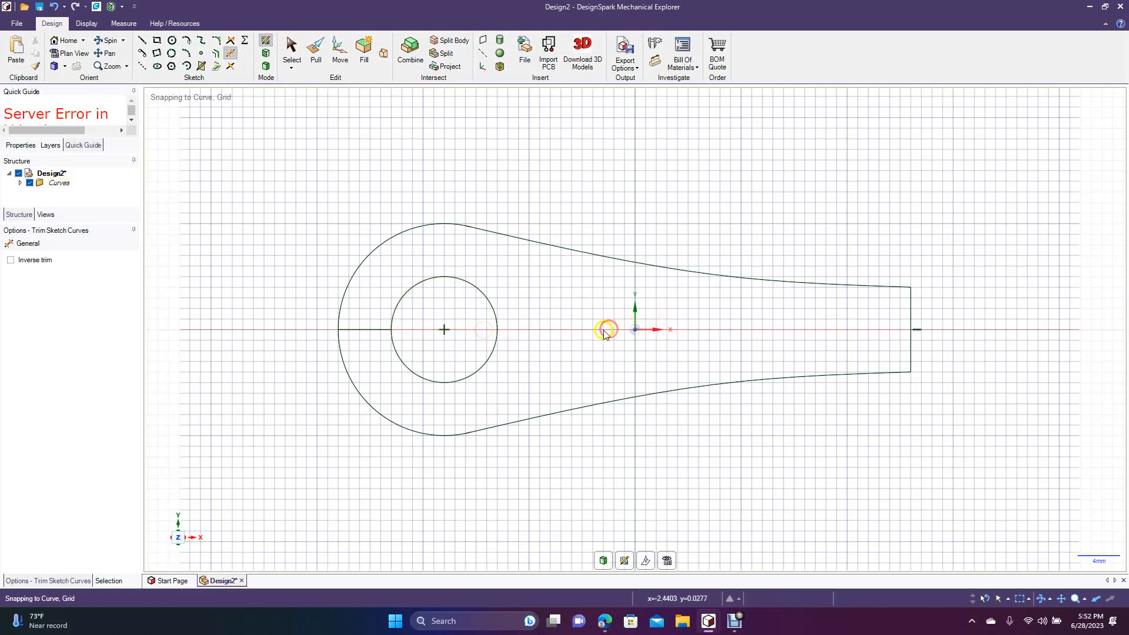
click(374, 329)
click(915, 330)
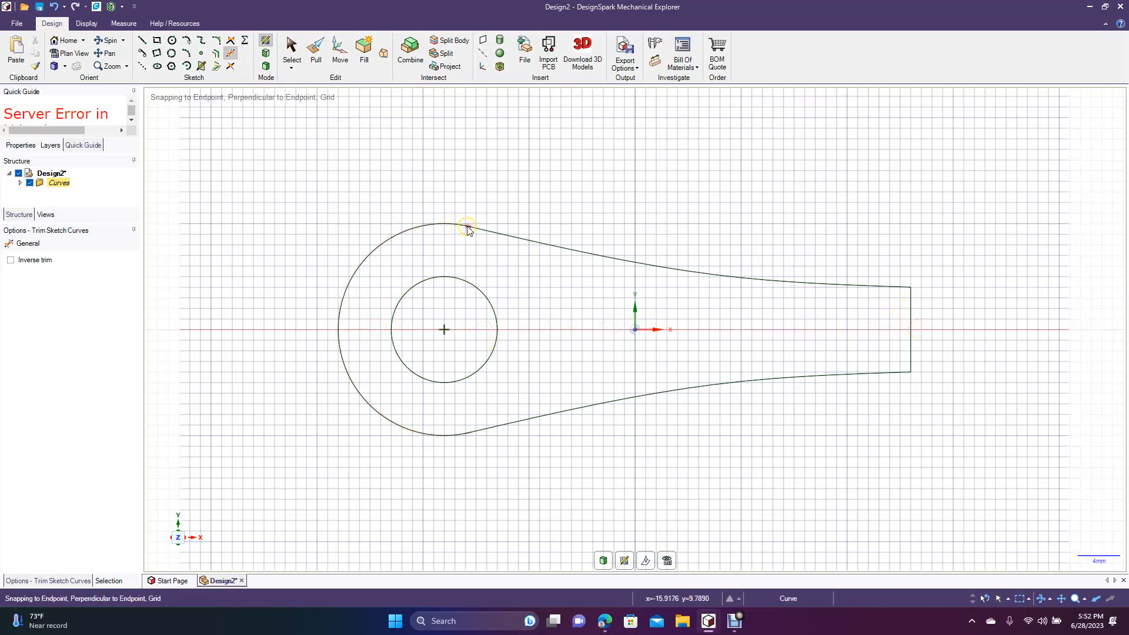
Step: Trim any leftover curve ends where the outer arc meets the upper and lower splines
scroll(482, 247, up, 2)
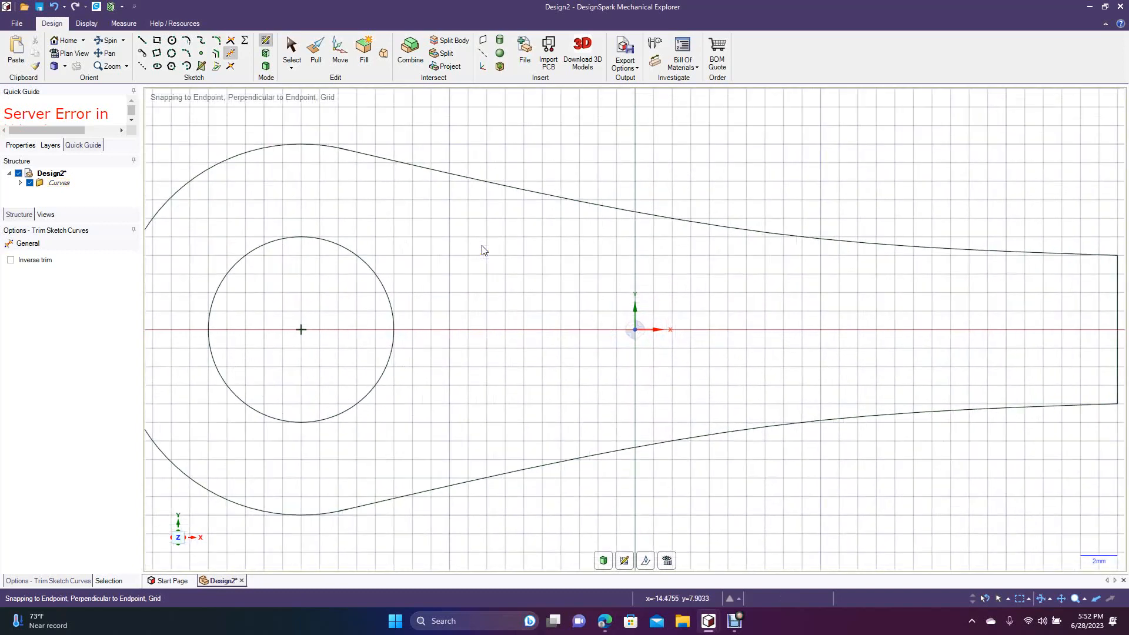
click(106, 53)
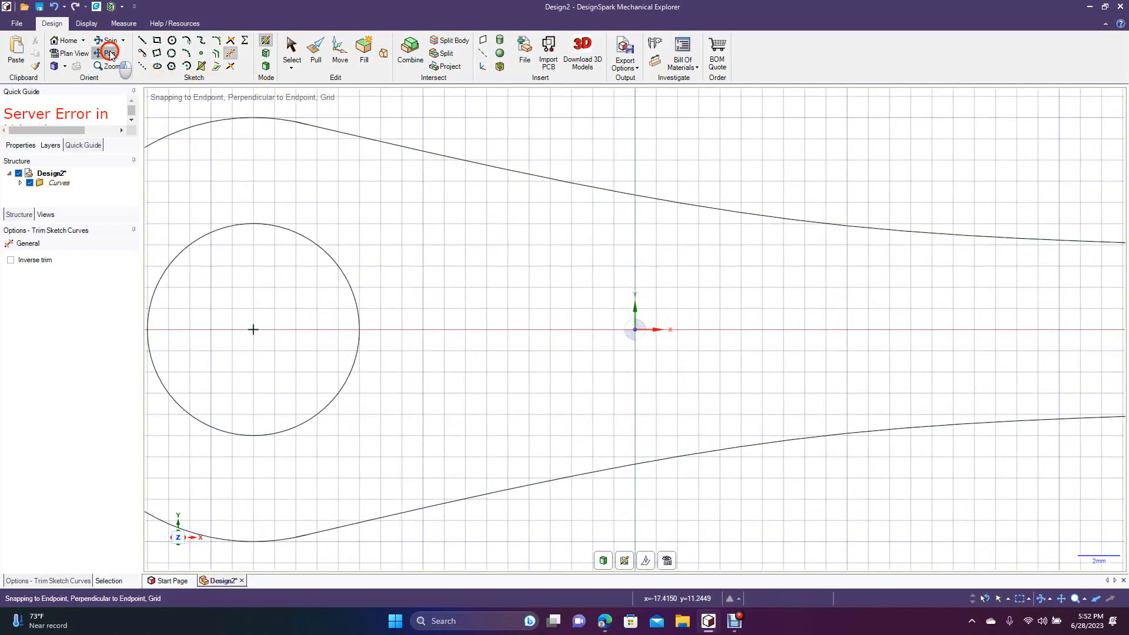
drag(338, 212, 461, 242)
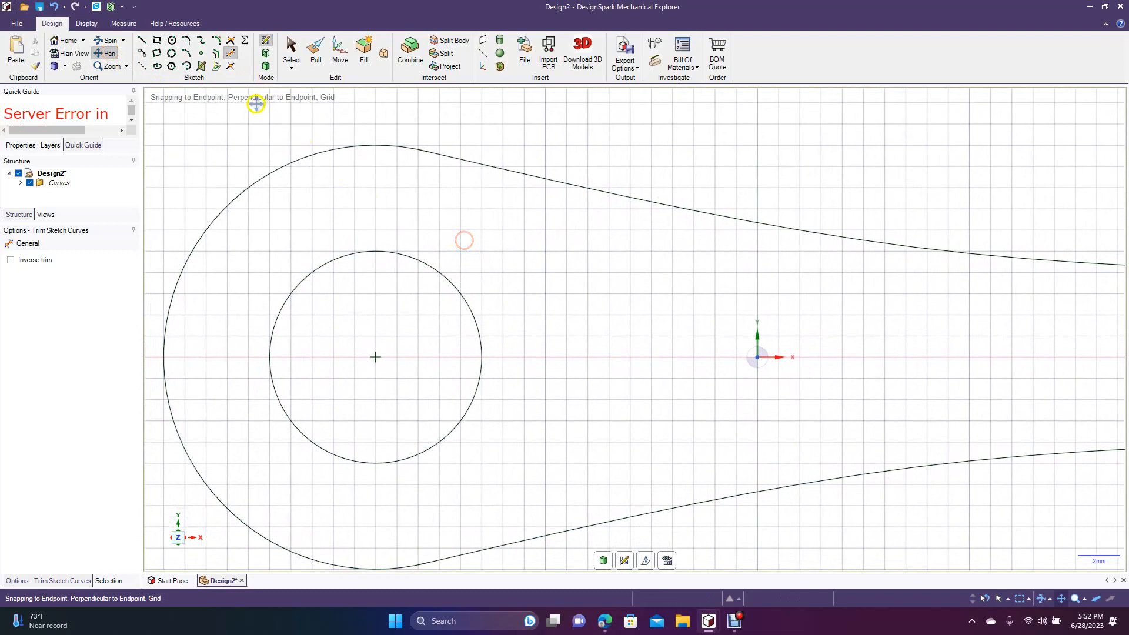
click(230, 54)
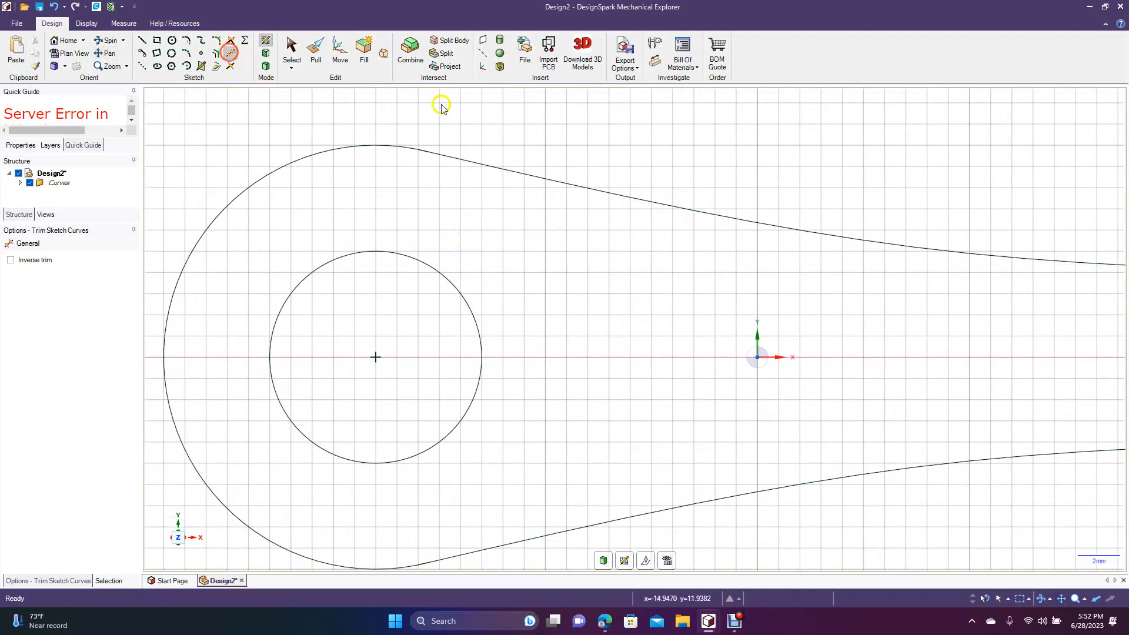
click(427, 148)
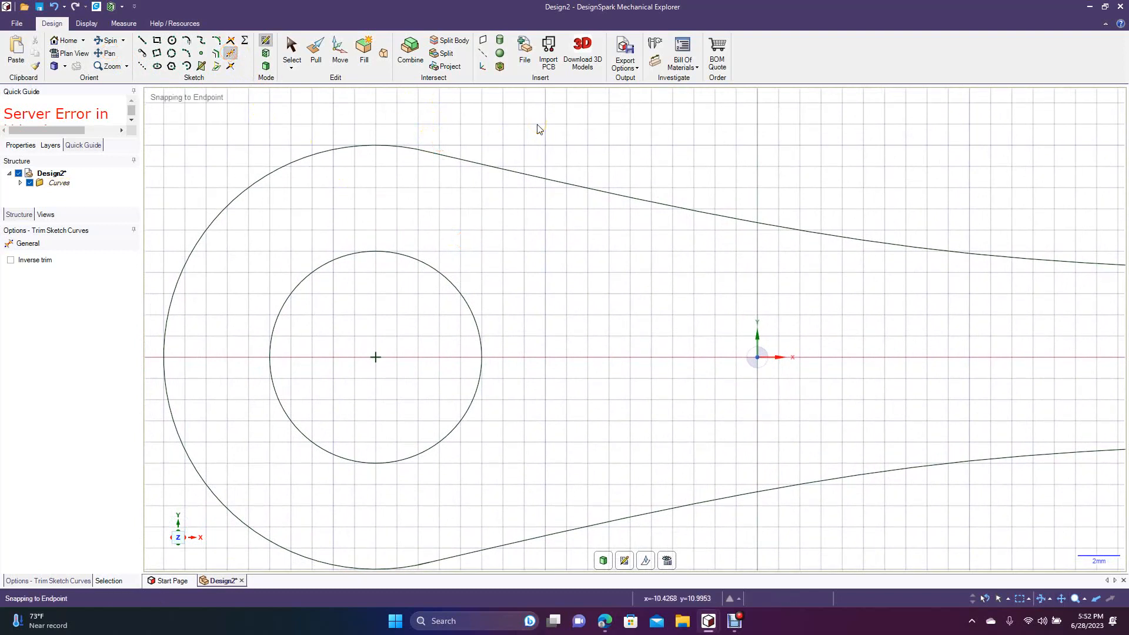
click(114, 58)
drag(376, 357, 392, 286)
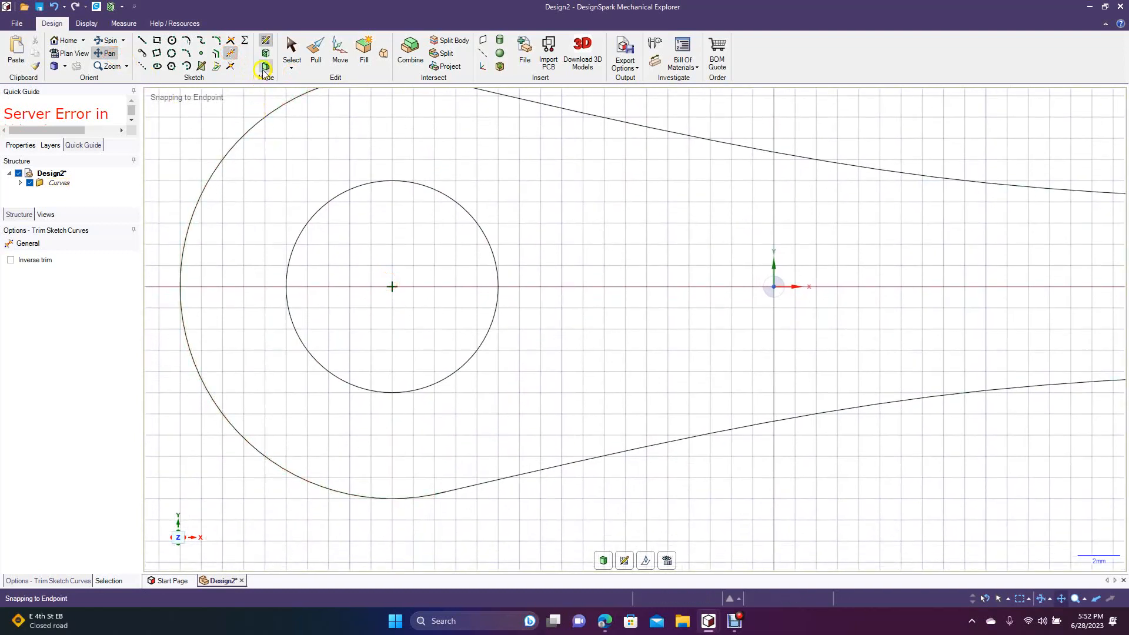
click(230, 53)
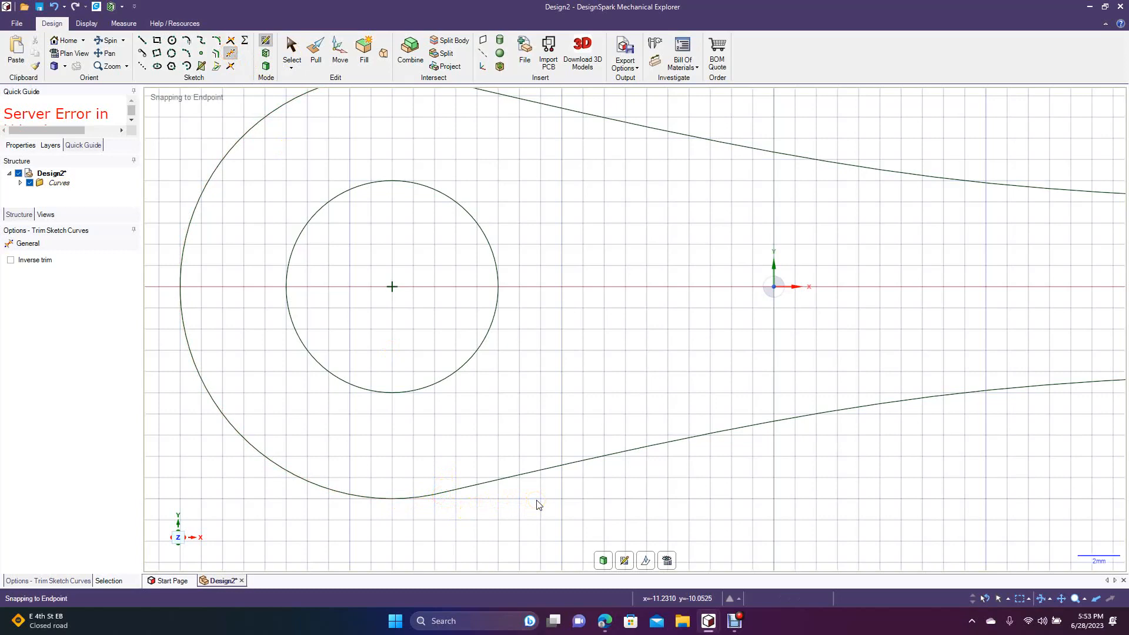
scroll(537, 505, down, 4)
scroll(537, 505, down, 4)
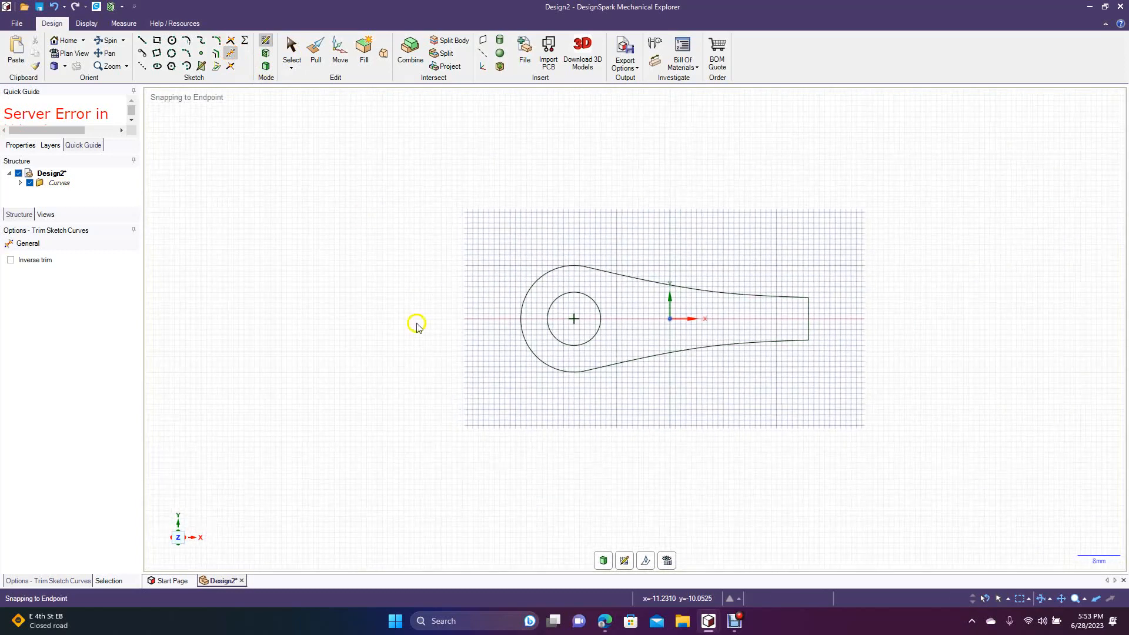
Step: Convert the closed link profile into a surface in 3D mode, angled slightly for extrusion
click(266, 67)
click(121, 41)
drag(376, 260, 352, 273)
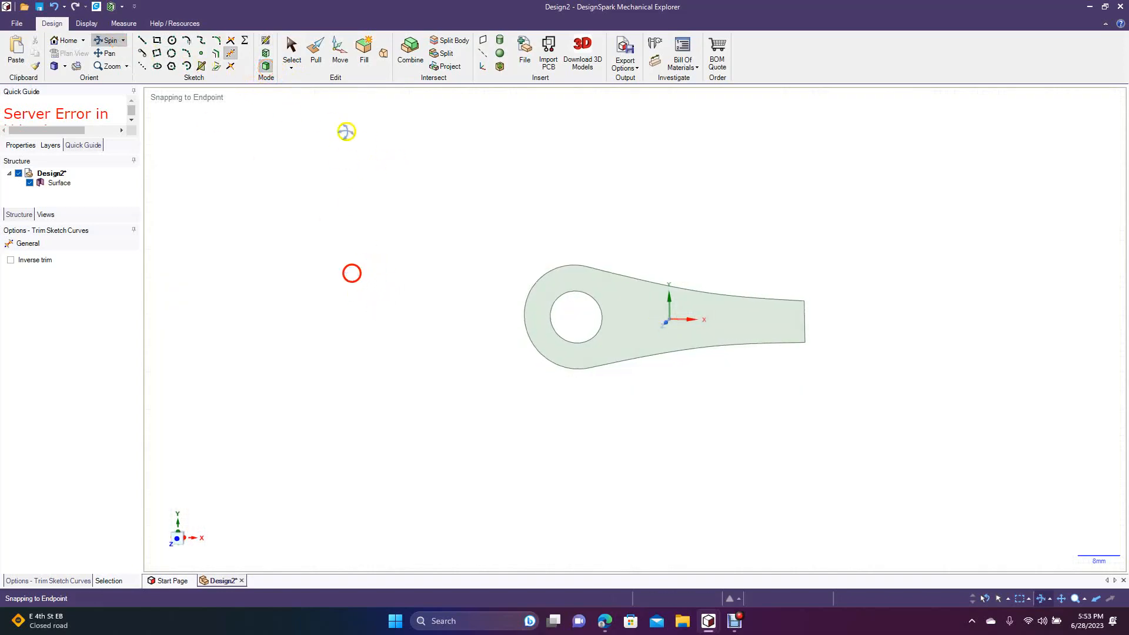
Step: Pull the profile surface symmetrically in both directions to a total thickness of 70 mm
click(315, 52)
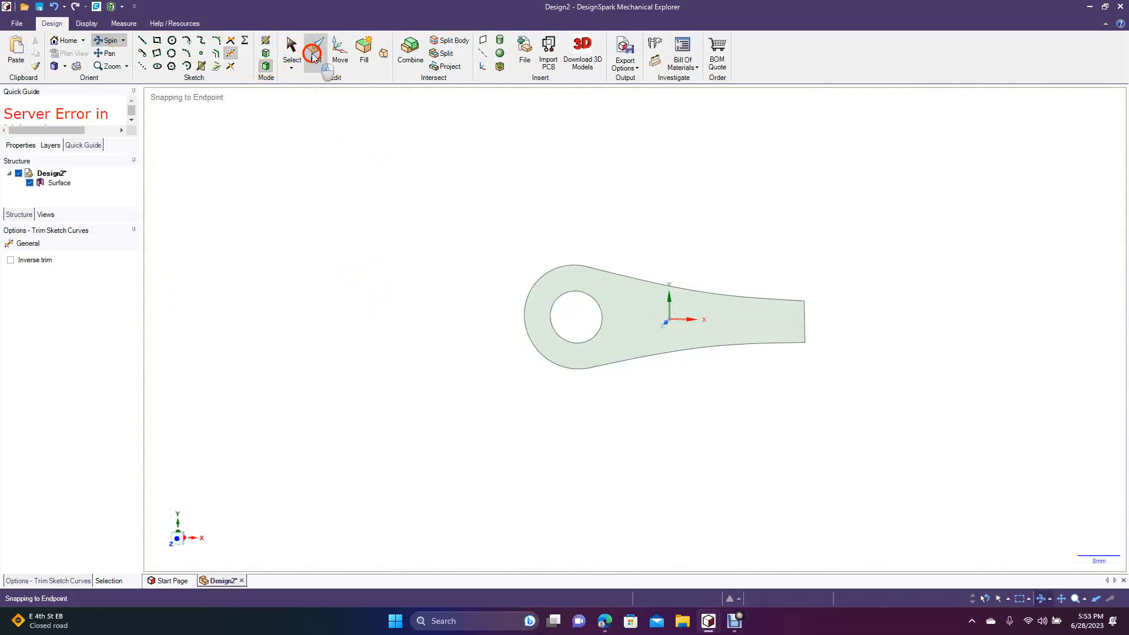
click(591, 324)
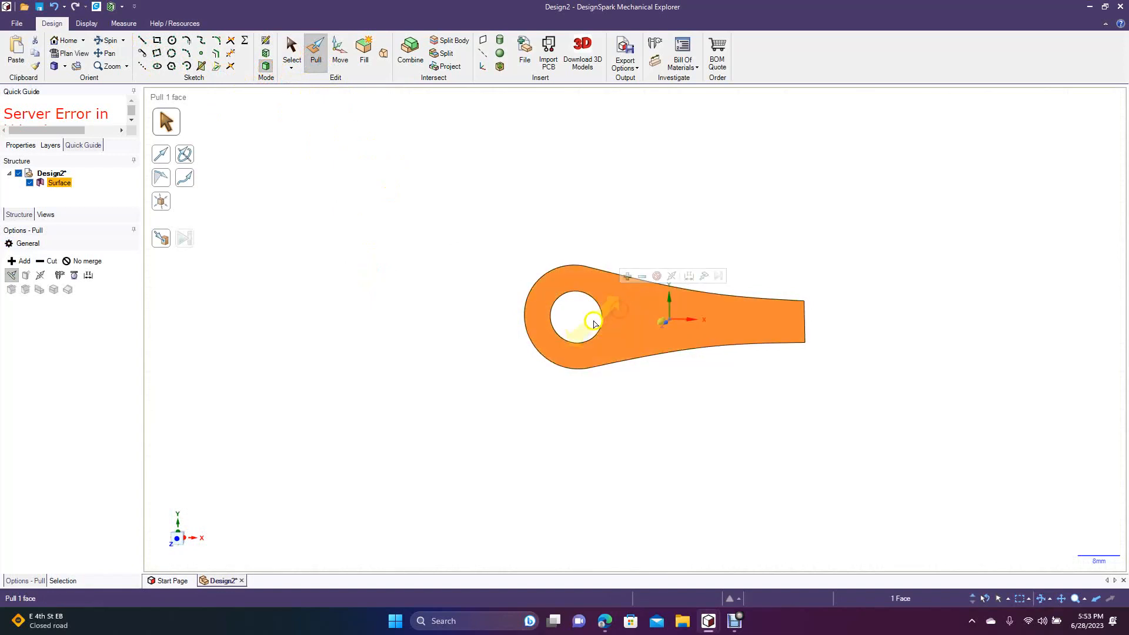
click(40, 275)
click(40, 275)
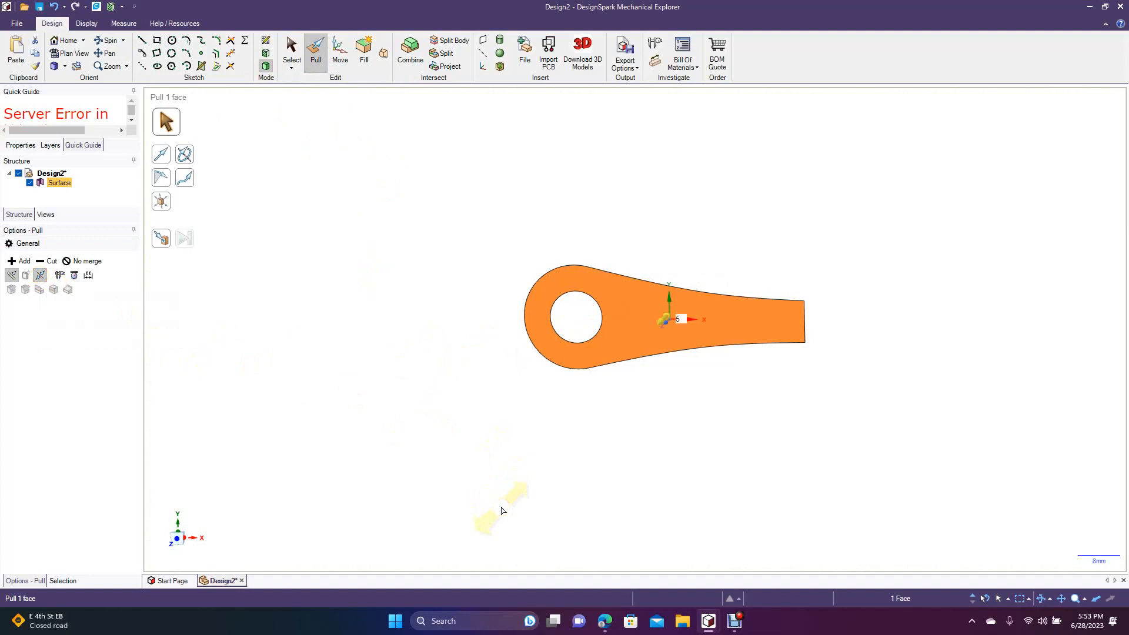
drag(664, 319, 634, 347)
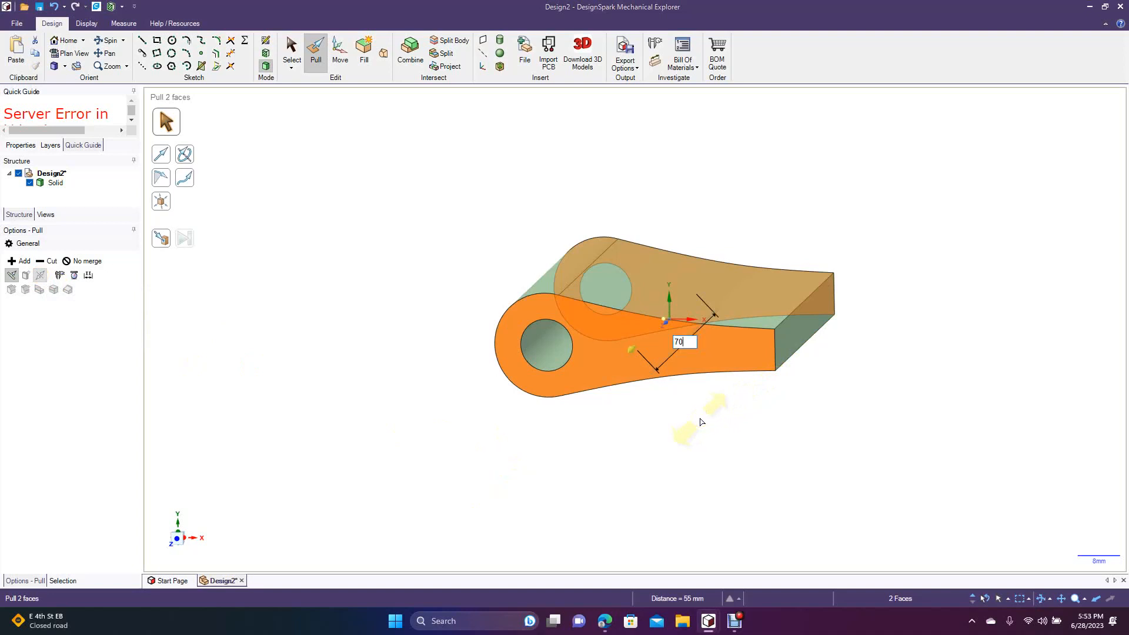
key(Return)
click(292, 51)
click(340, 144)
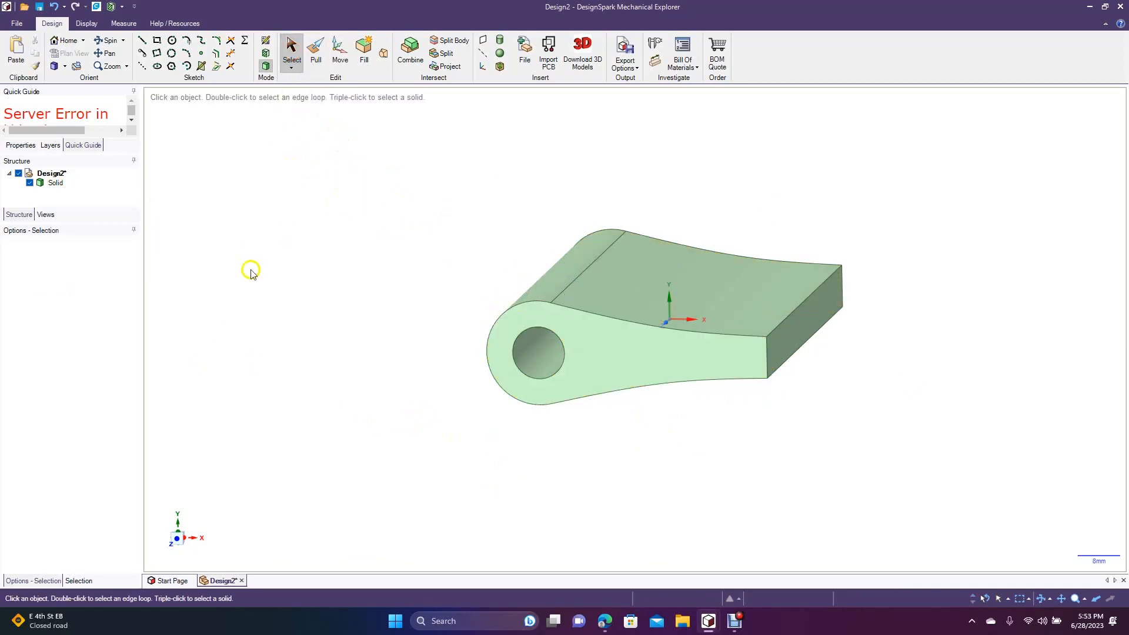
Step: Select the whole solid and place a copy of it about 32 mm above the original along the vertical axis
click(110, 53)
drag(352, 231, 322, 291)
click(291, 53)
drag(353, 214, 904, 533)
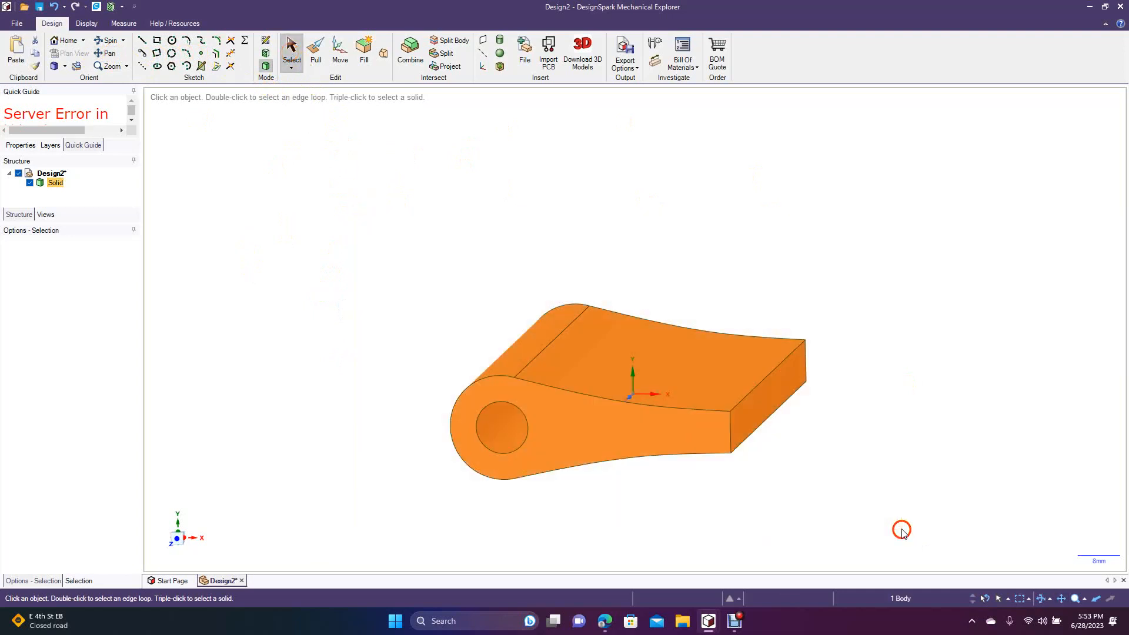
click(270, 323)
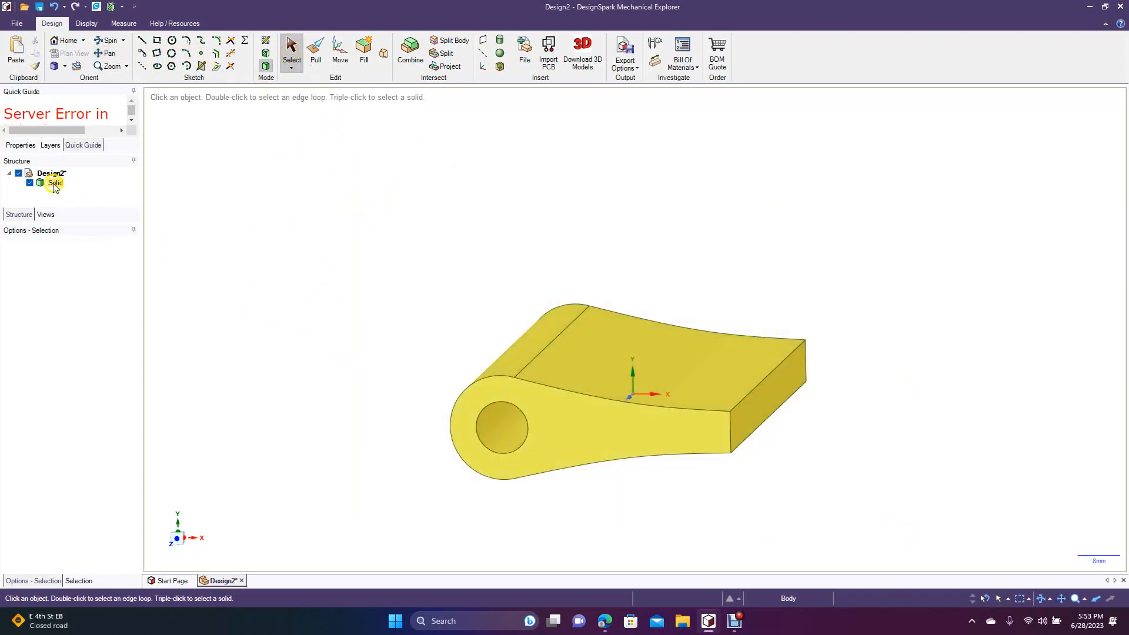
drag(327, 229, 926, 540)
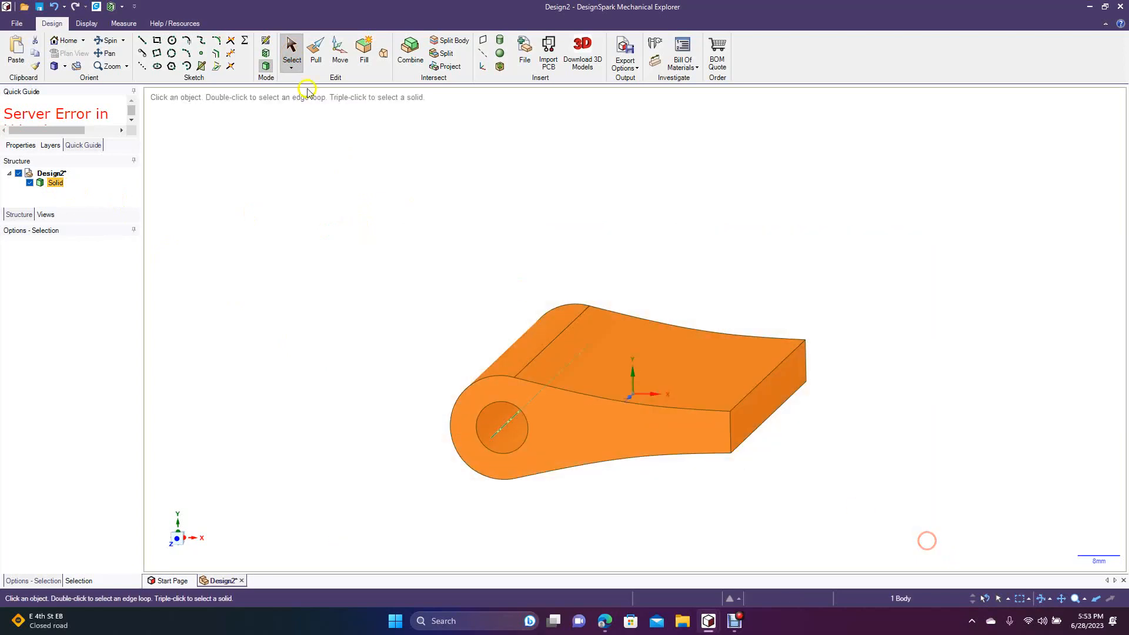
click(340, 50)
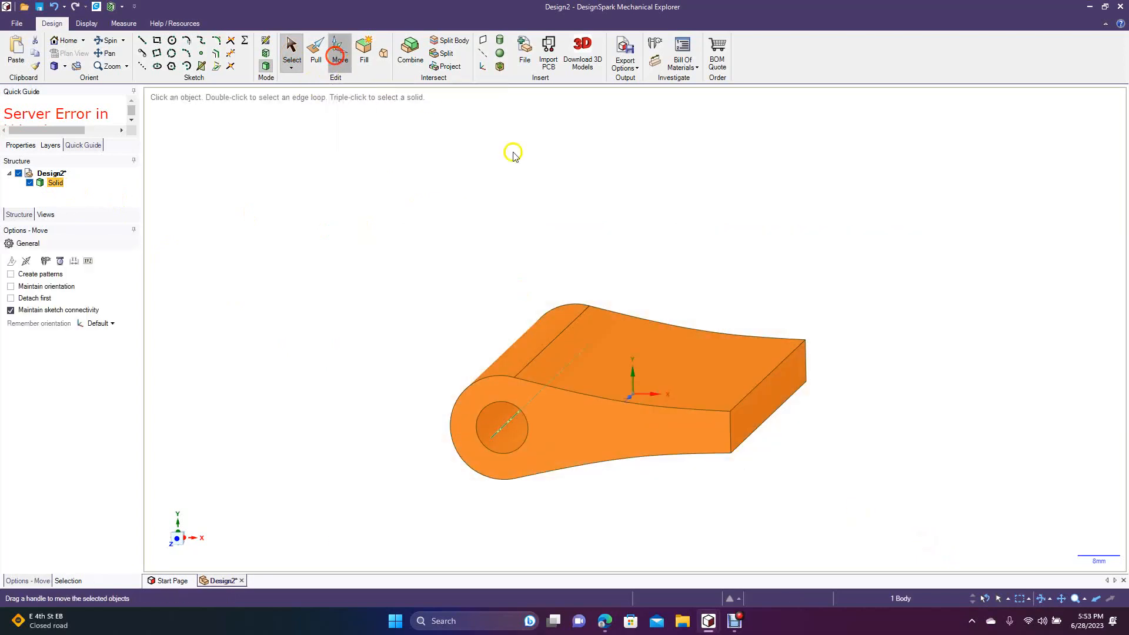
key(ctrl)
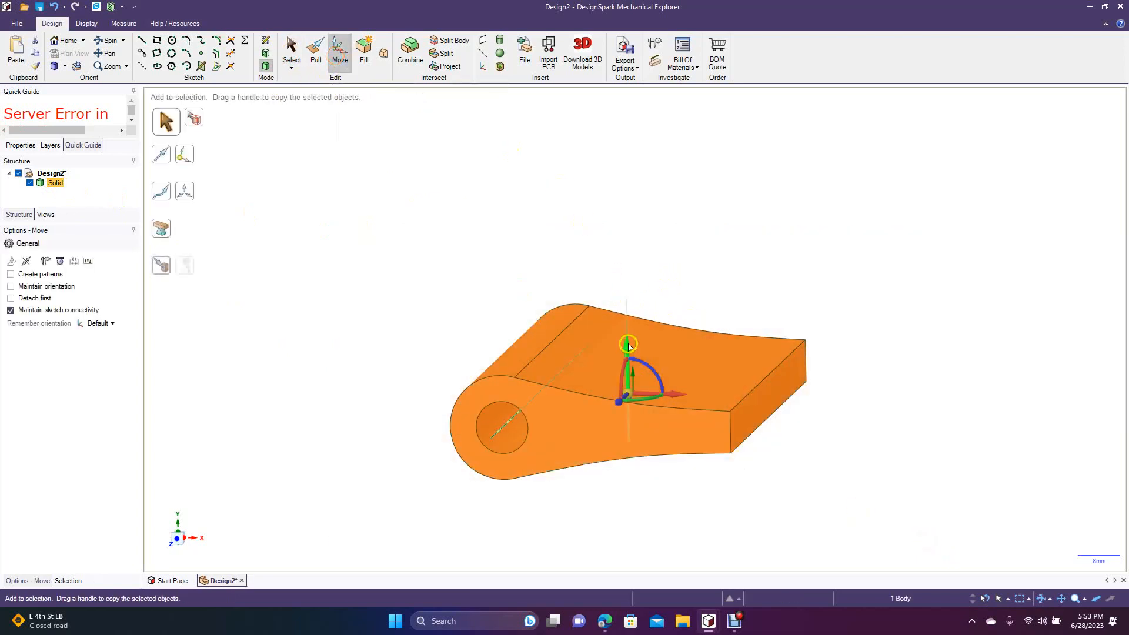
ctrl+drag(628, 347, 627, 314)
ctrl+drag(634, 210, 642, 179)
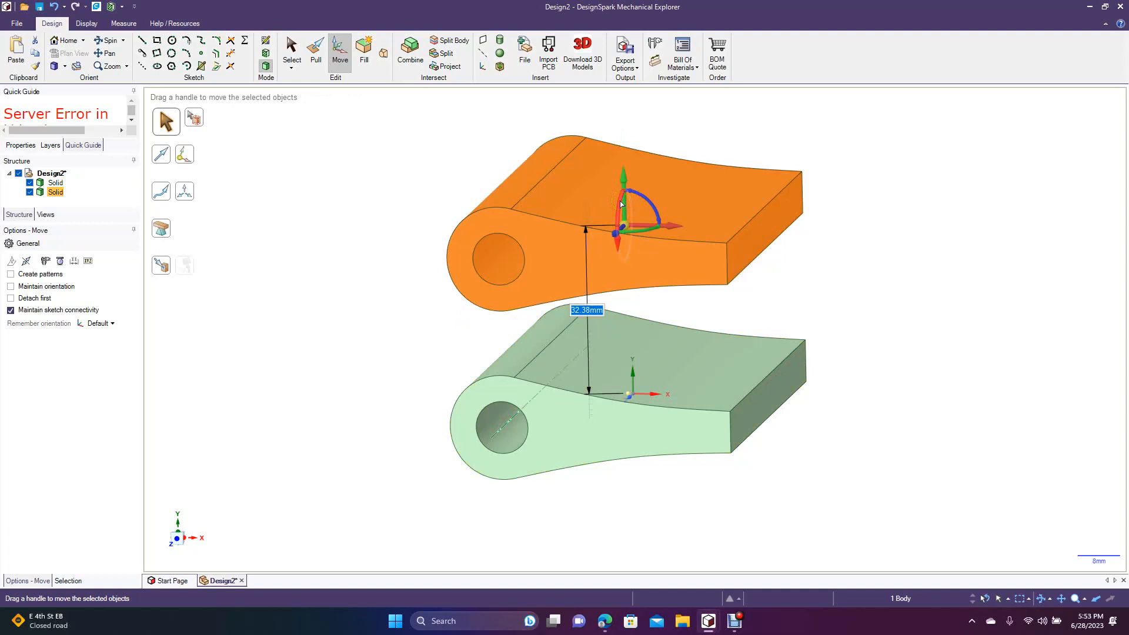
Step: Rotate the copied solid 90° about the X axis so that it stands upright
drag(622, 202, 615, 274)
text(90)
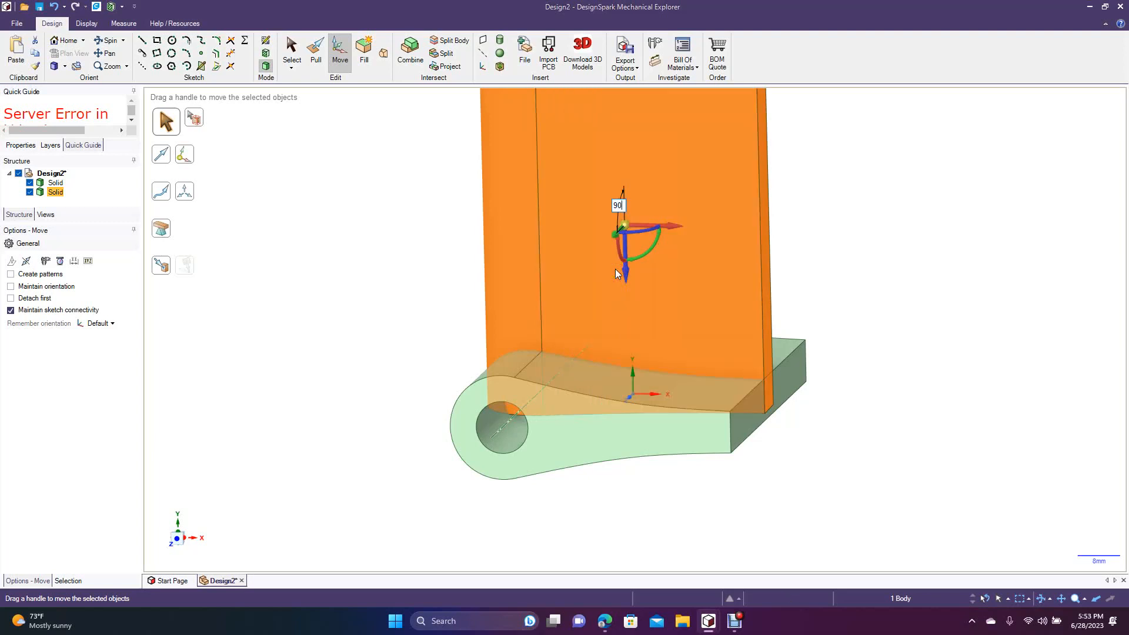
key(Return)
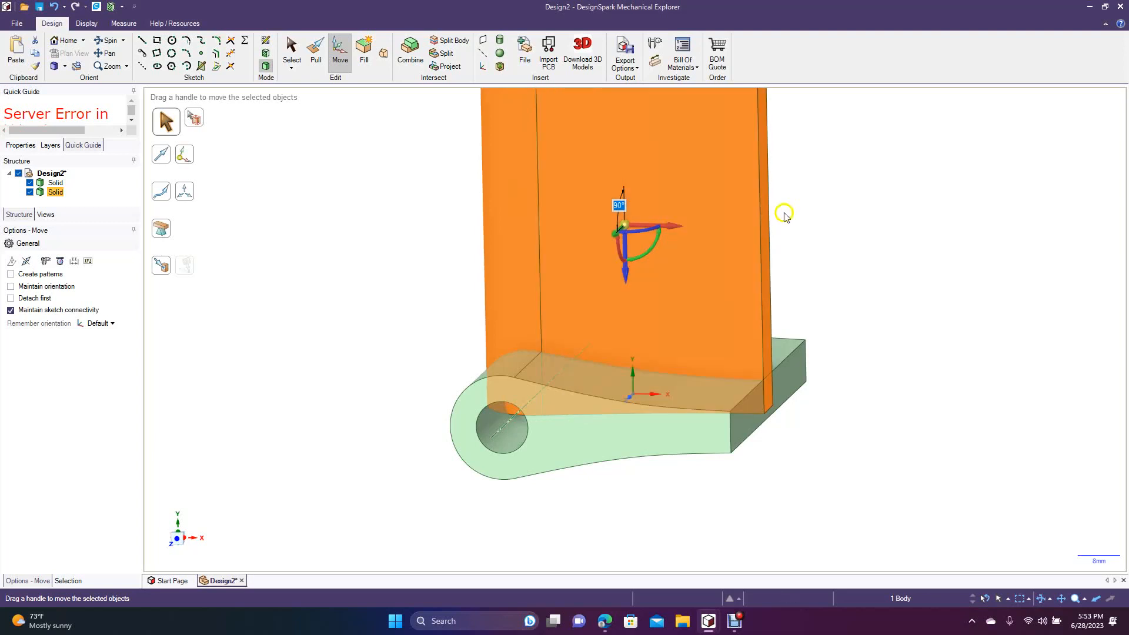
click(403, 212)
Step: Rotate the upright copy 180° about the vertical axis so its ring end faces the opposite direction
click(55, 184)
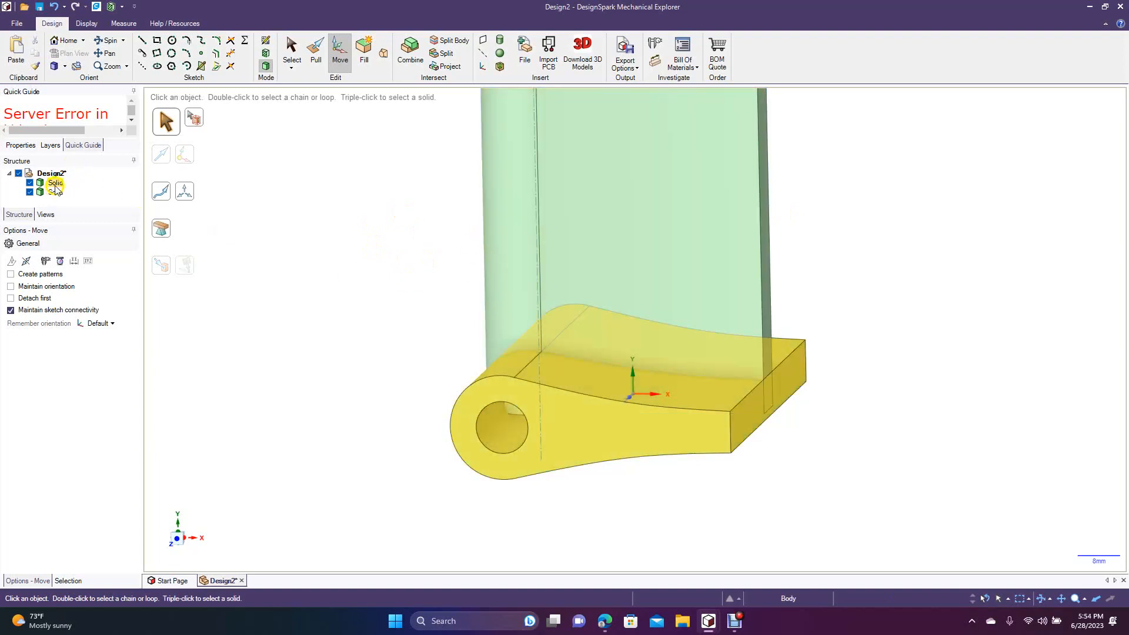
click(56, 191)
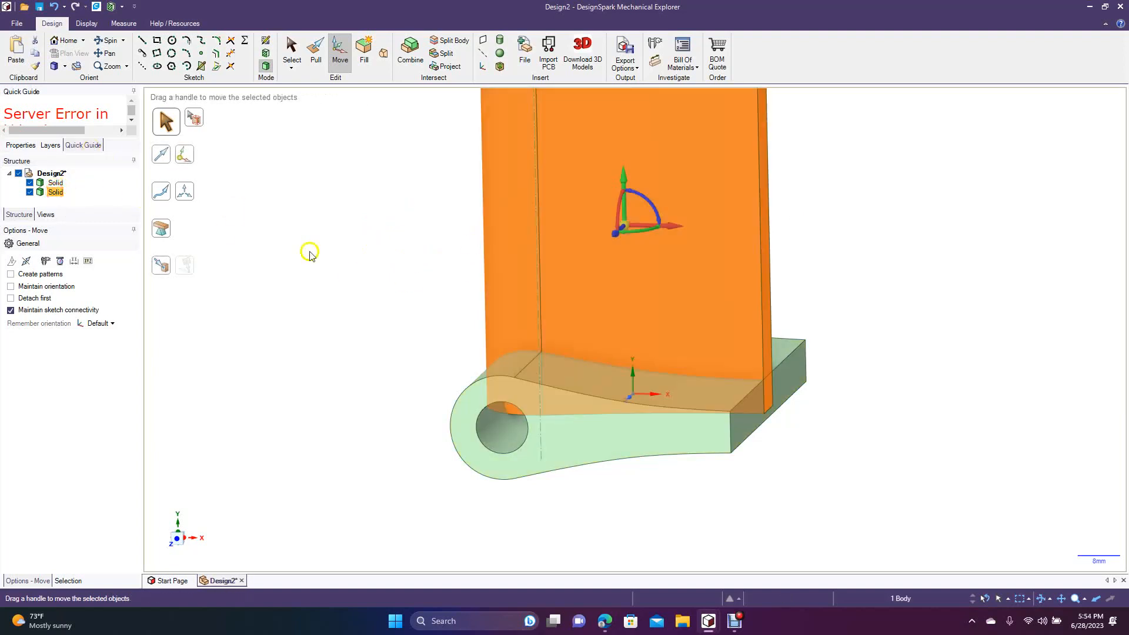
drag(638, 234, 695, 97)
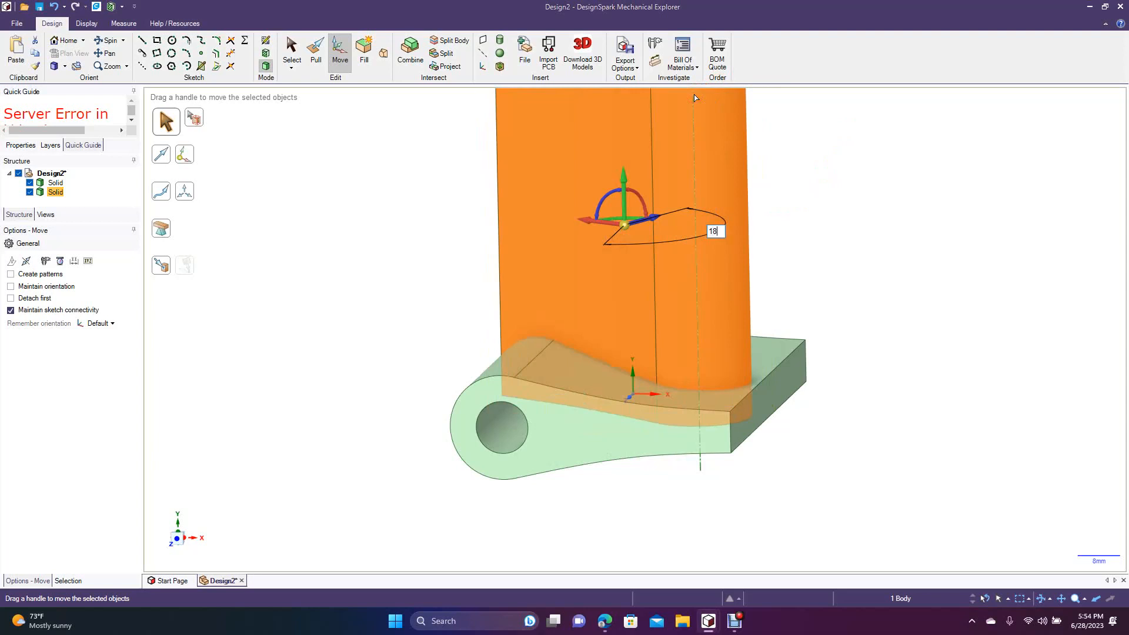
drag(694, 97, 711, 91)
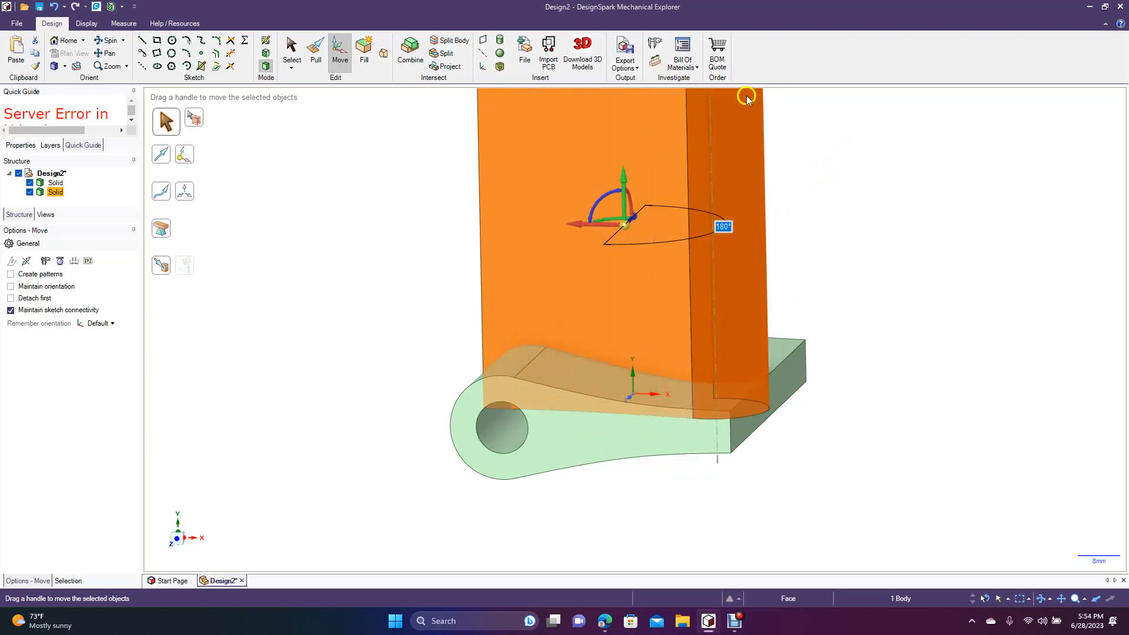
Step: Move the upright copy down about 29 mm along the vertical axis so that it crosses the original solid
drag(624, 176, 626, 329)
key(s)
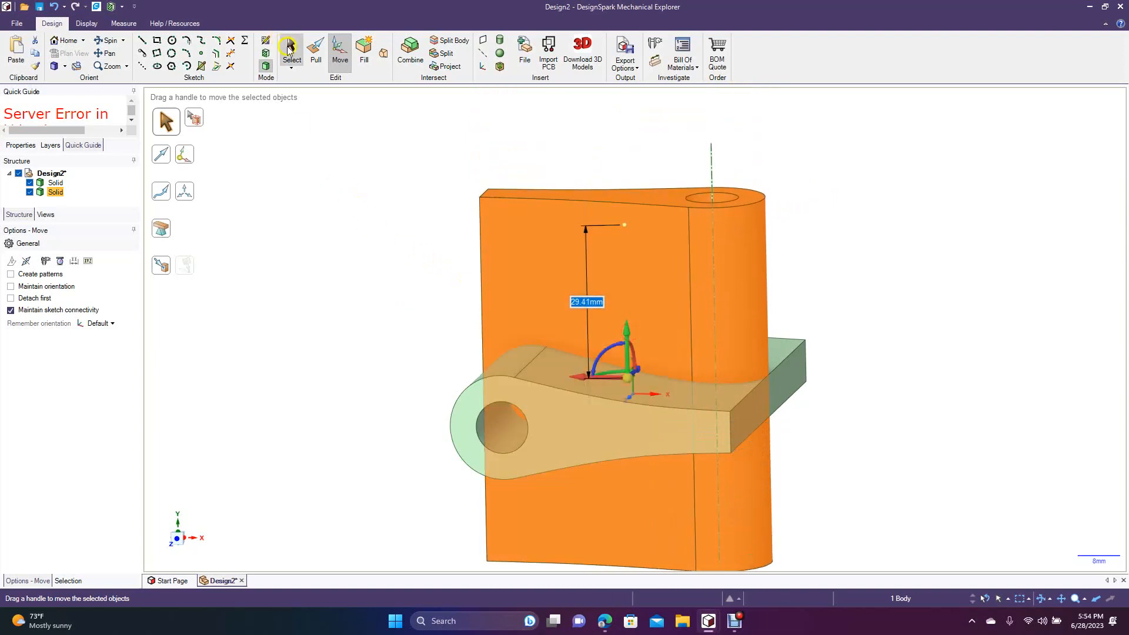
click(329, 217)
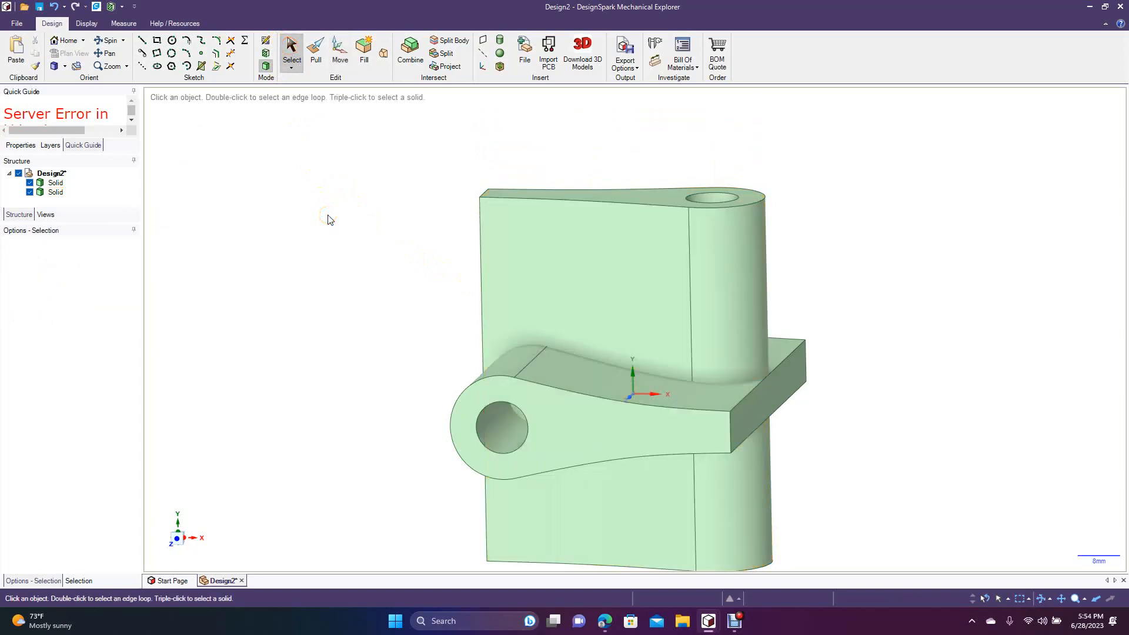
Step: Combine the two crossing solids by cutting the horizontal solid with the upright solid, keeping the cutter
click(109, 40)
drag(159, 97, 200, 151)
click(726, 352)
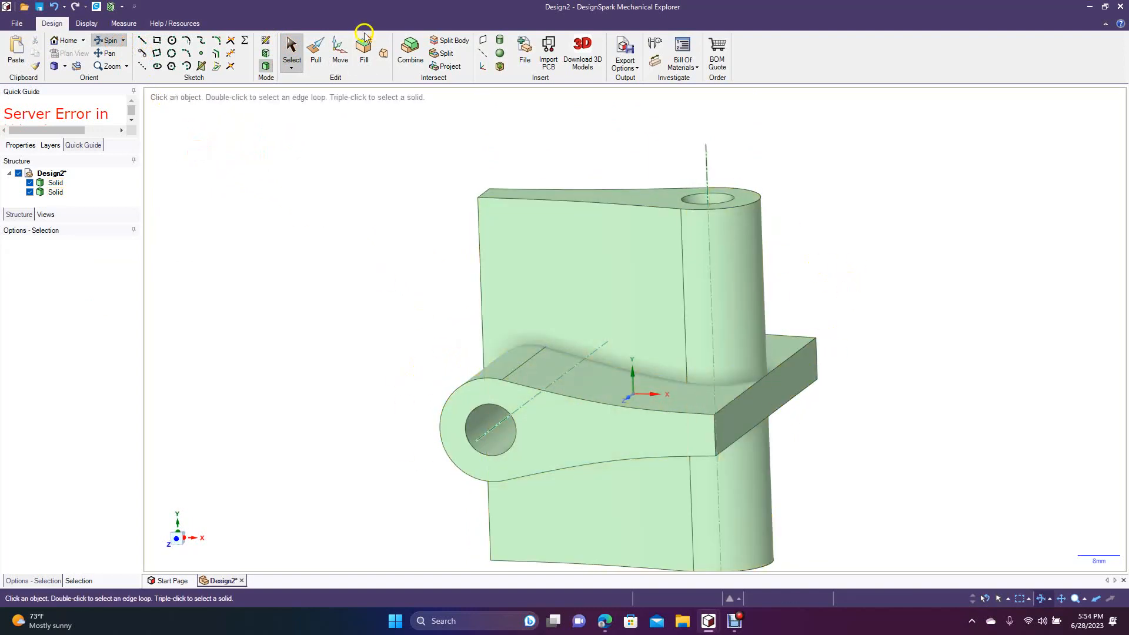
click(410, 55)
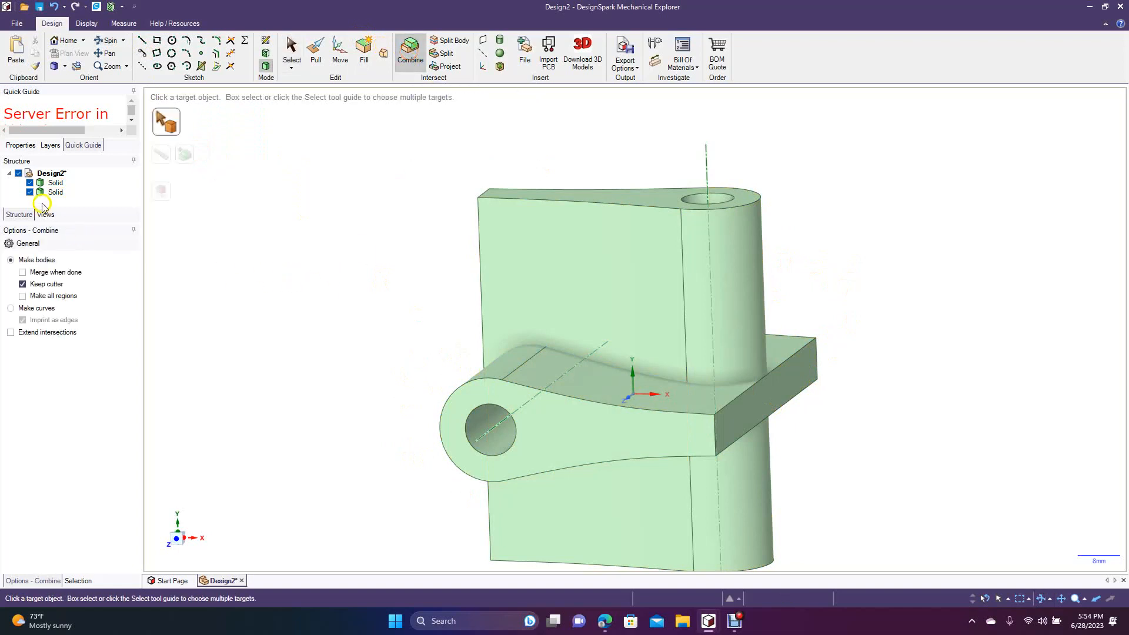
click(54, 192)
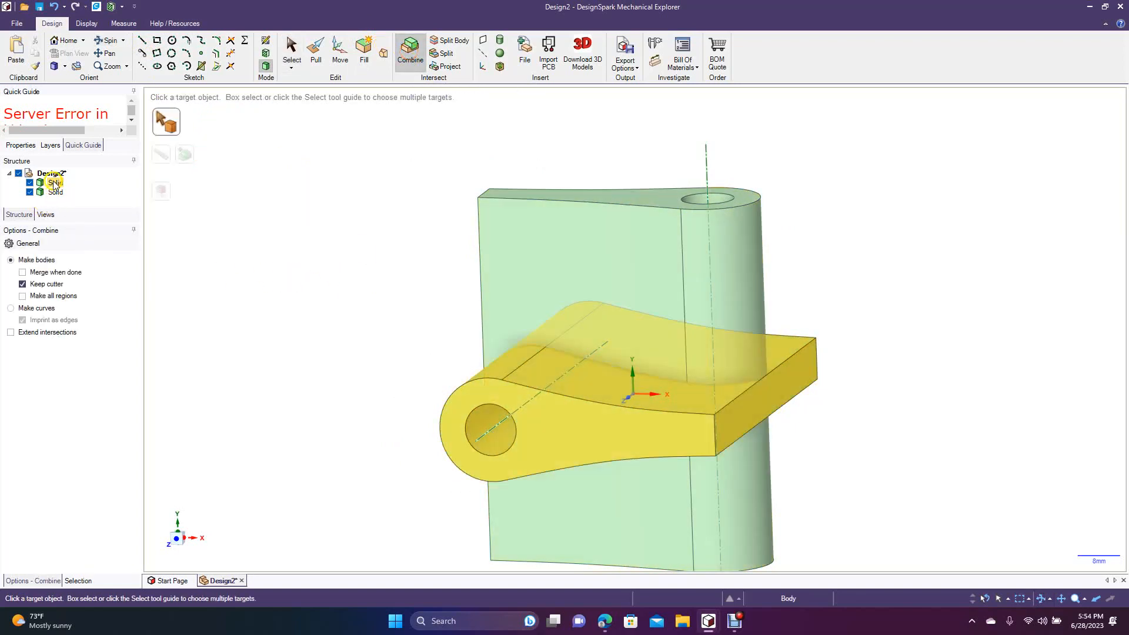
click(55, 183)
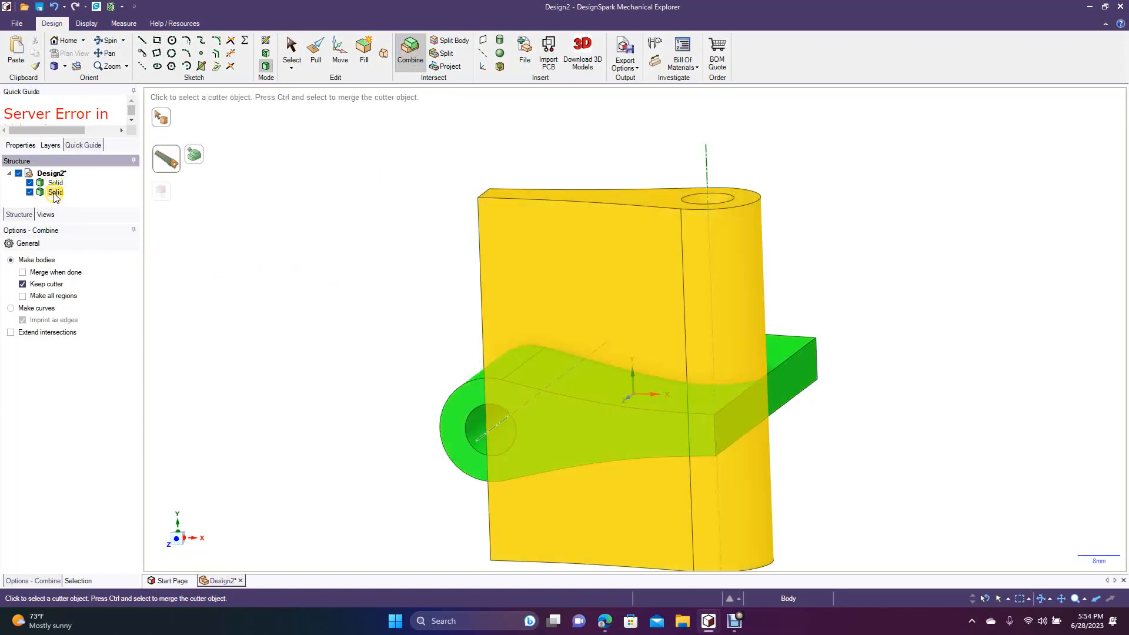
click(54, 192)
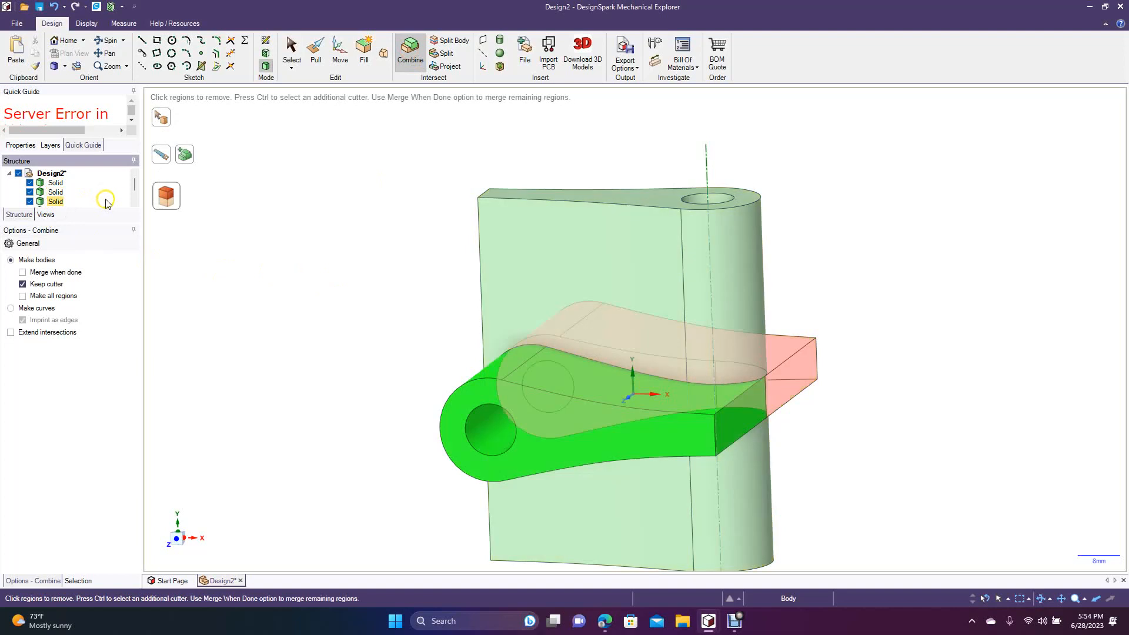
click(288, 51)
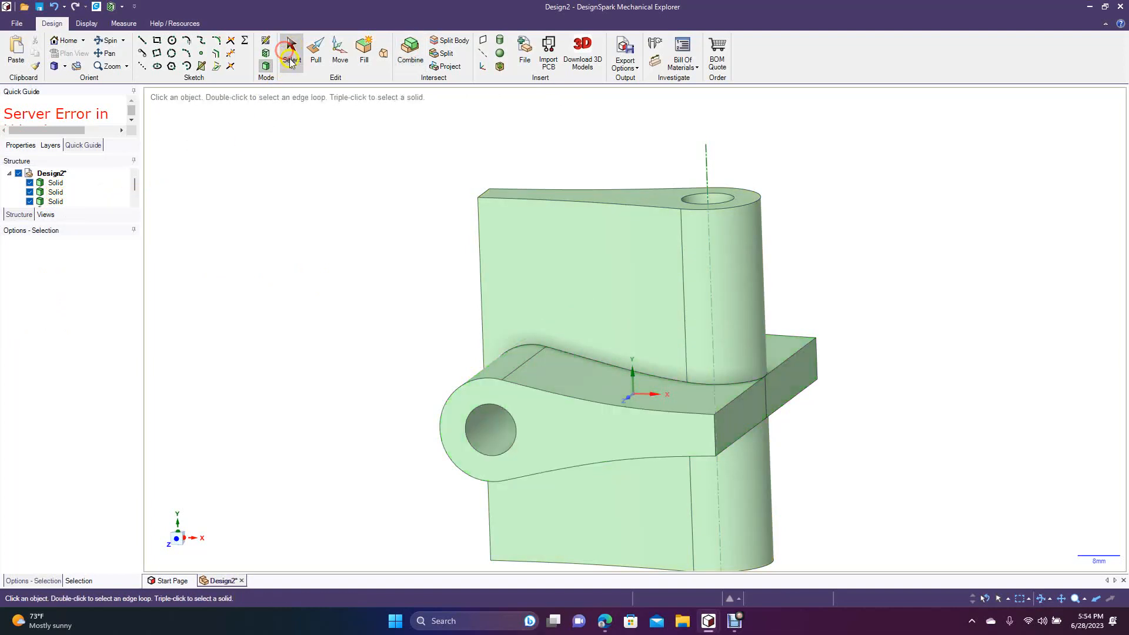
Step: Select the link-shaped body where the two solids intersect and move it along the Z axis, clear of the other bodies
click(134, 184)
drag(134, 184, 134, 188)
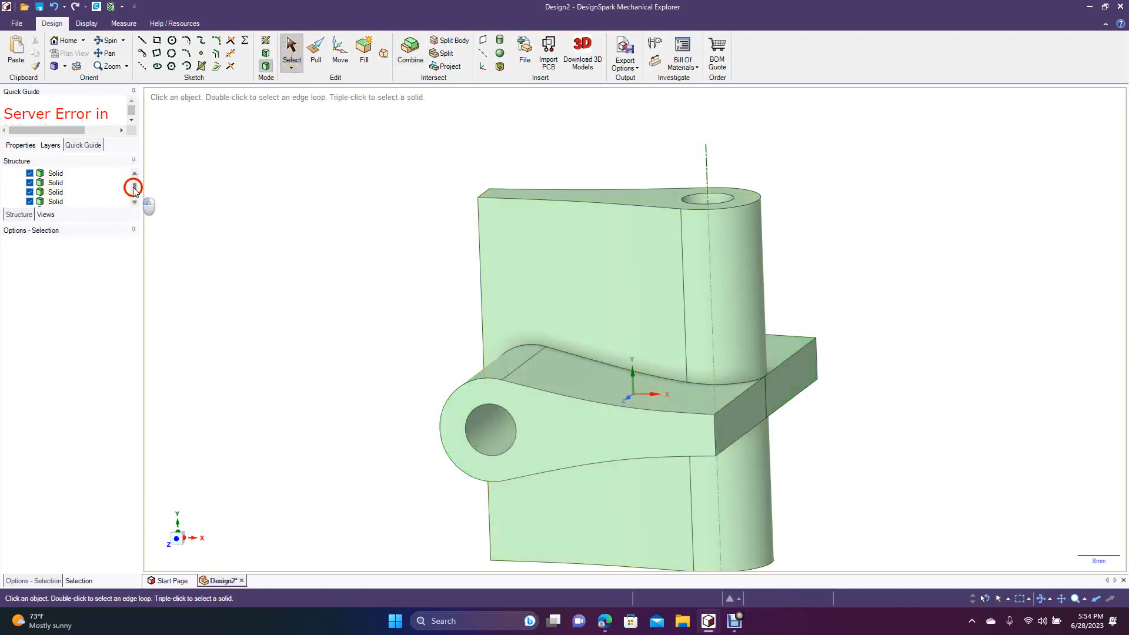
click(61, 193)
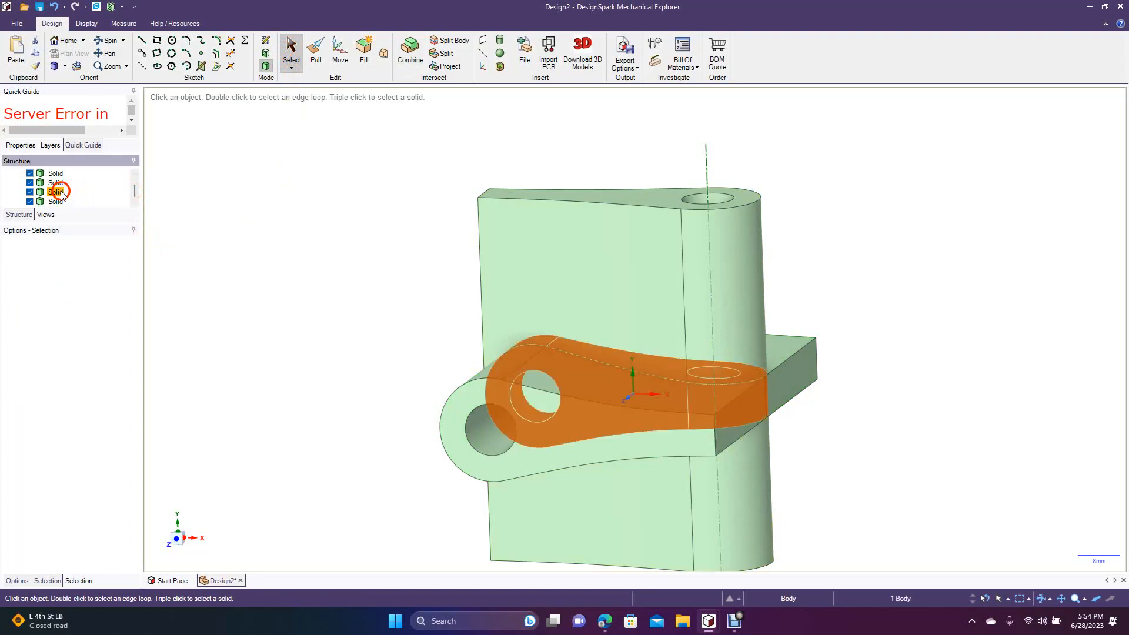
click(337, 61)
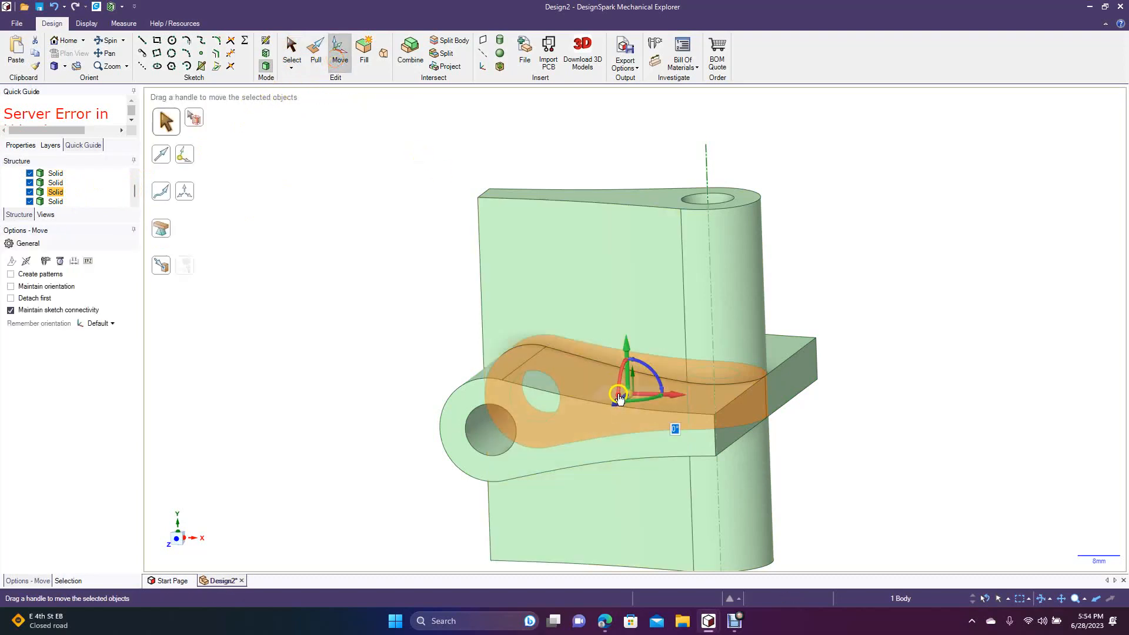
drag(619, 406, 445, 527)
click(350, 268)
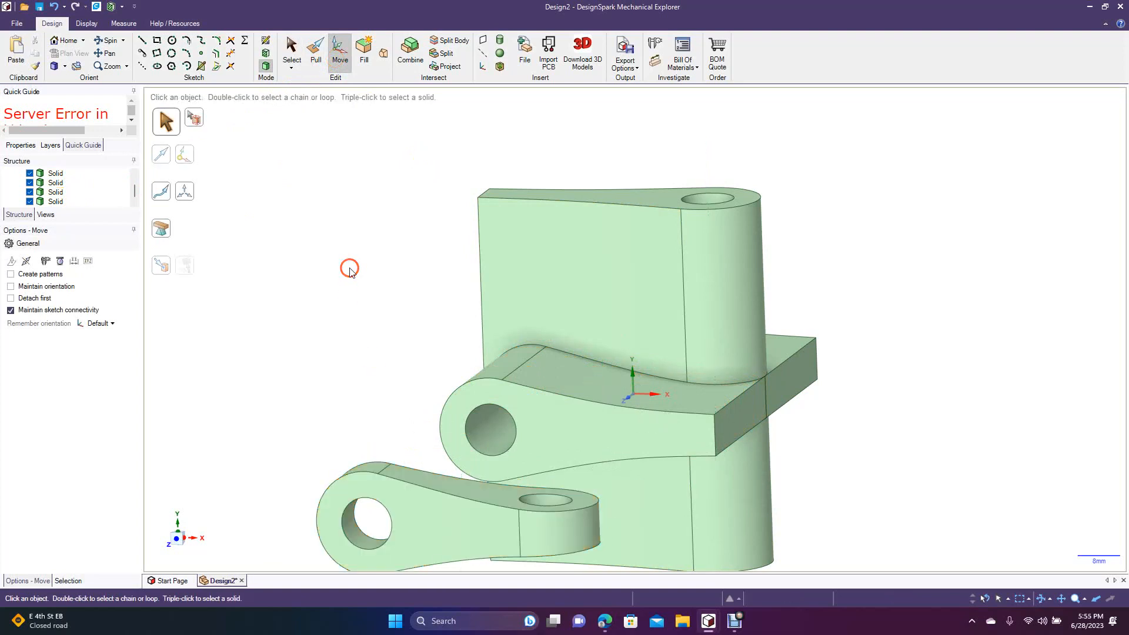
Step: Delete the upright solid and the front and rear leftover pieces of the horizontal solid
click(66, 175)
right_click(66, 176)
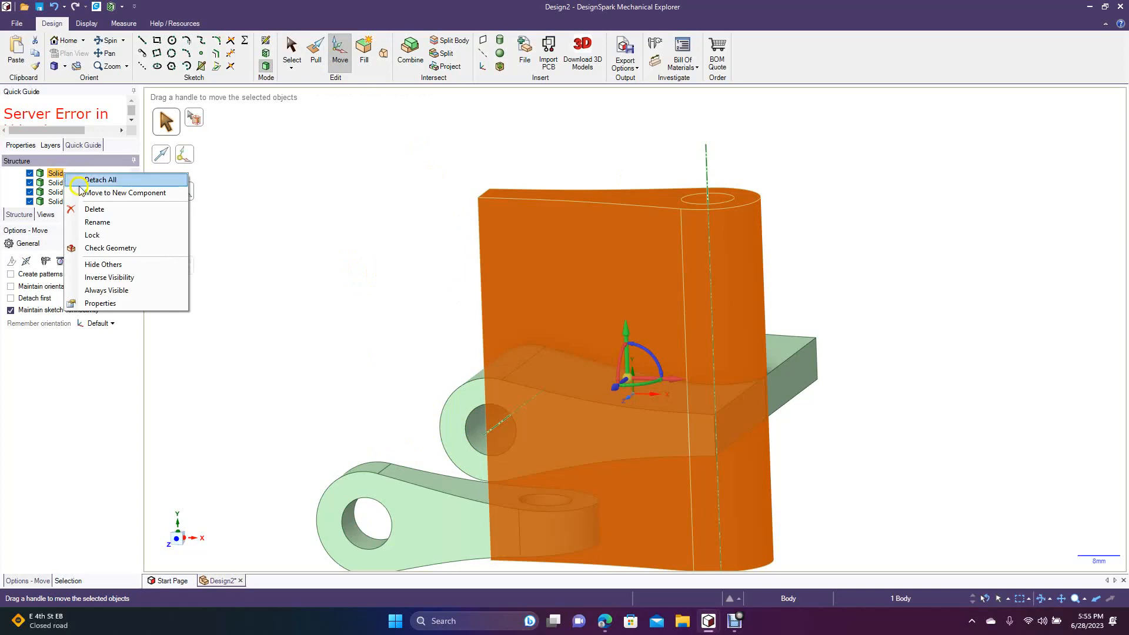
click(98, 208)
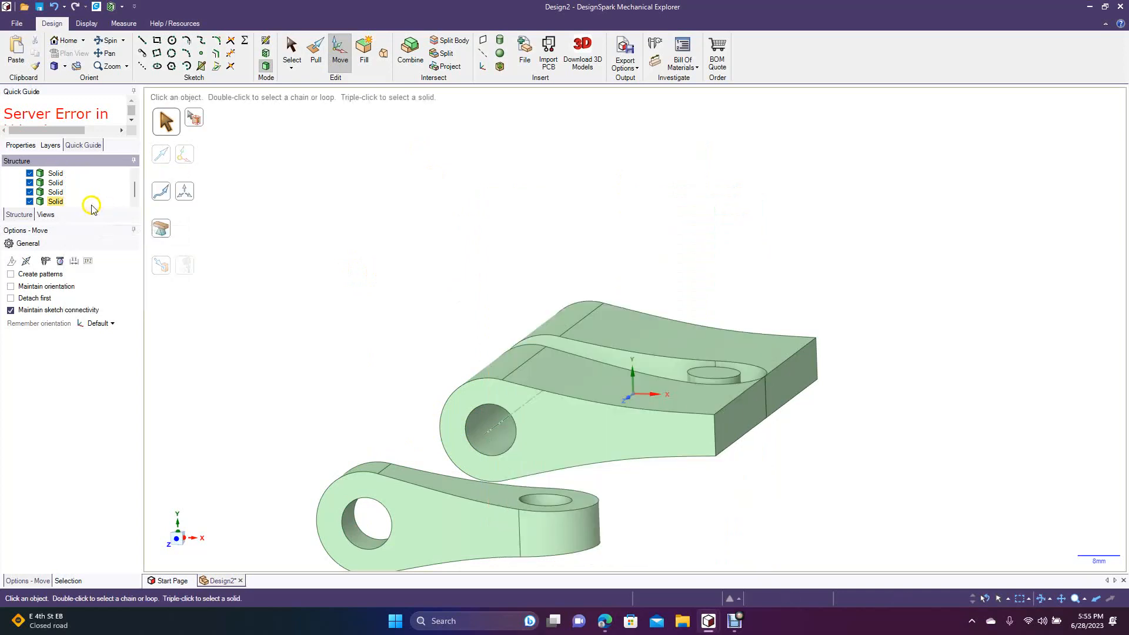
right_click(59, 176)
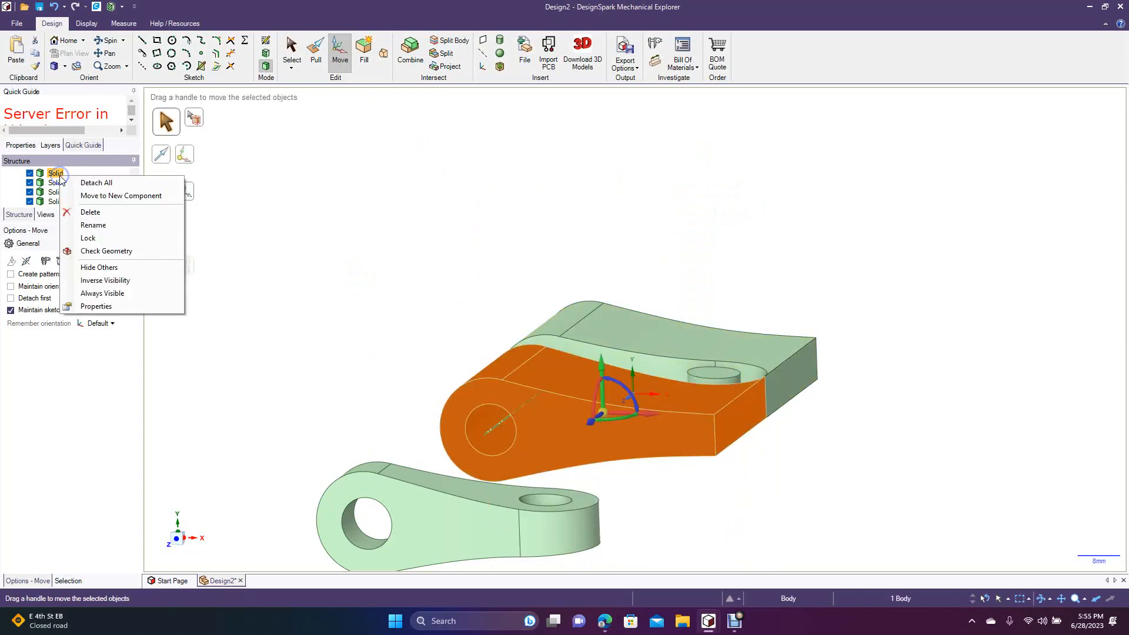
click(99, 215)
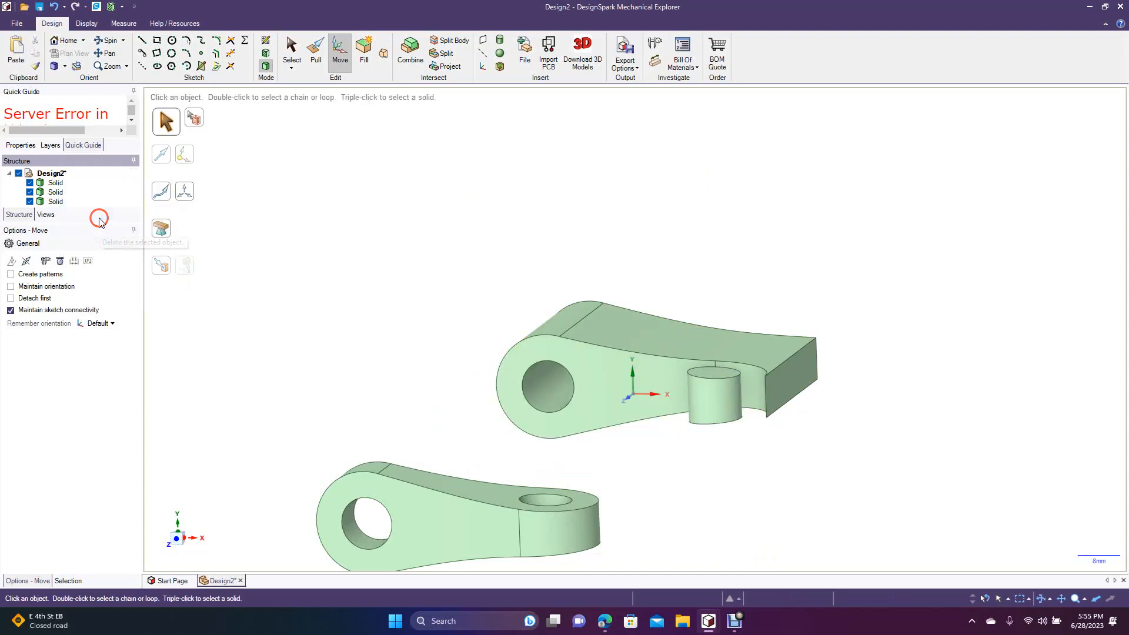
right_click(63, 185)
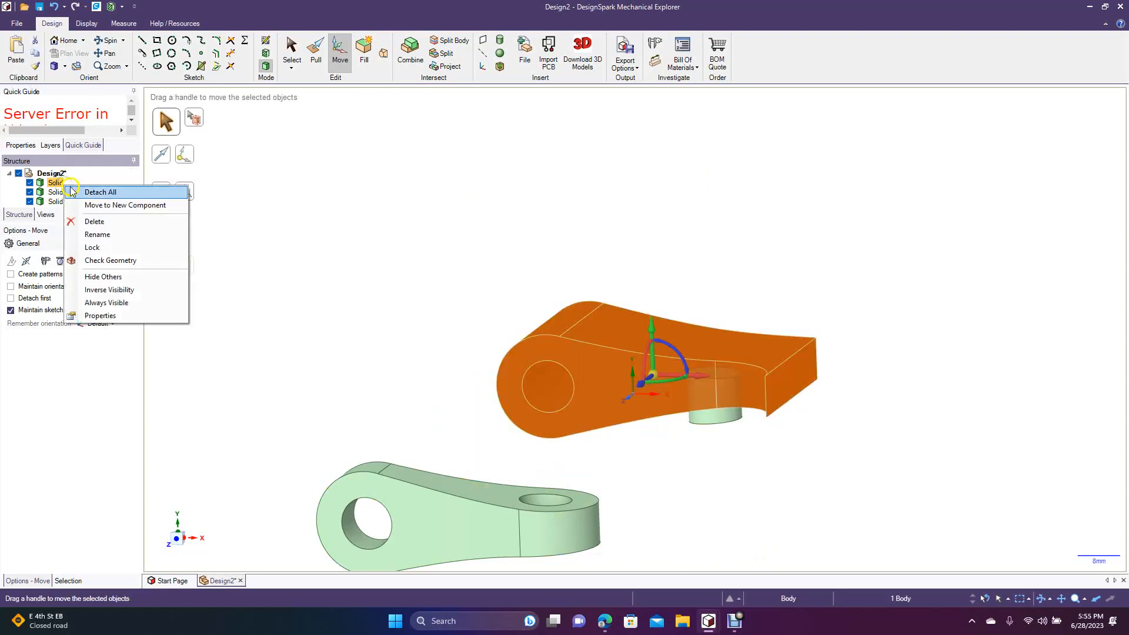
click(106, 227)
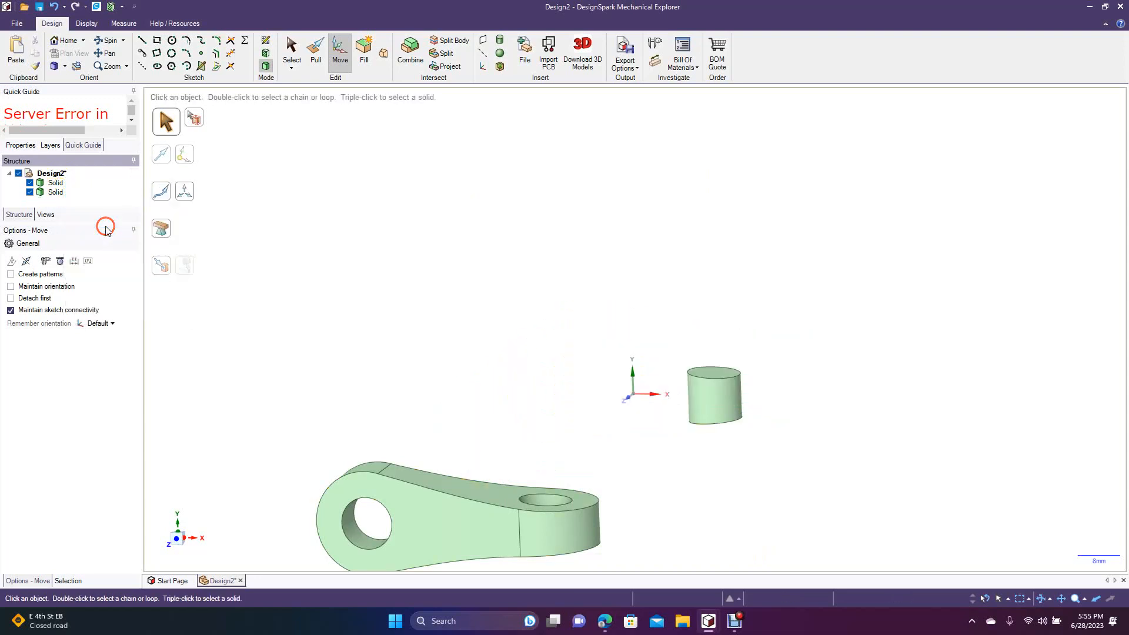
right_click(66, 185)
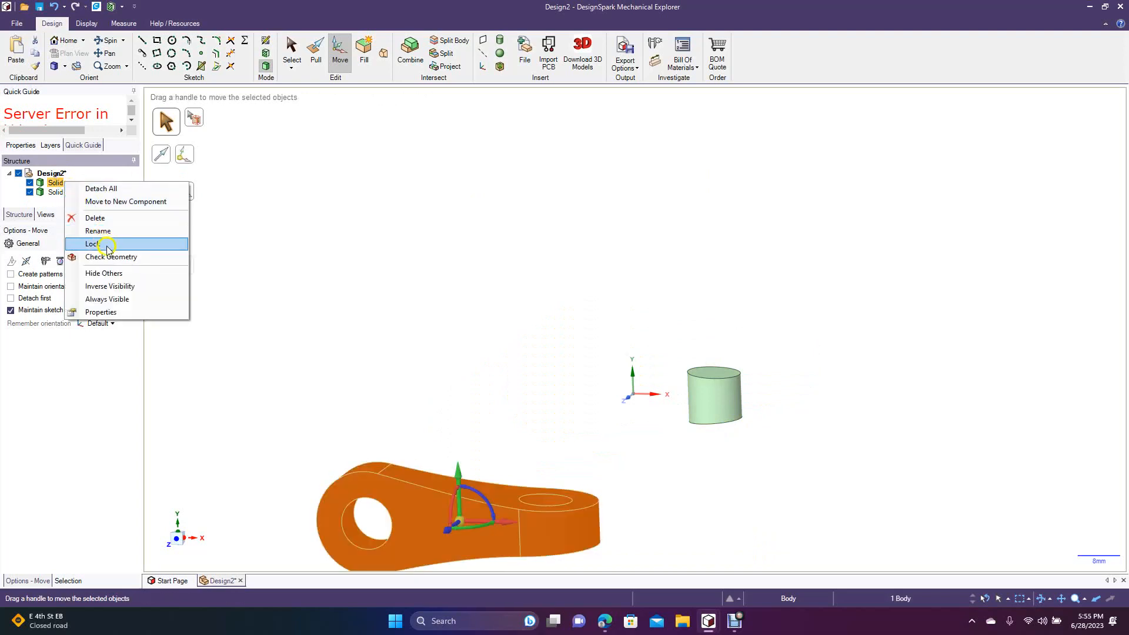
click(97, 219)
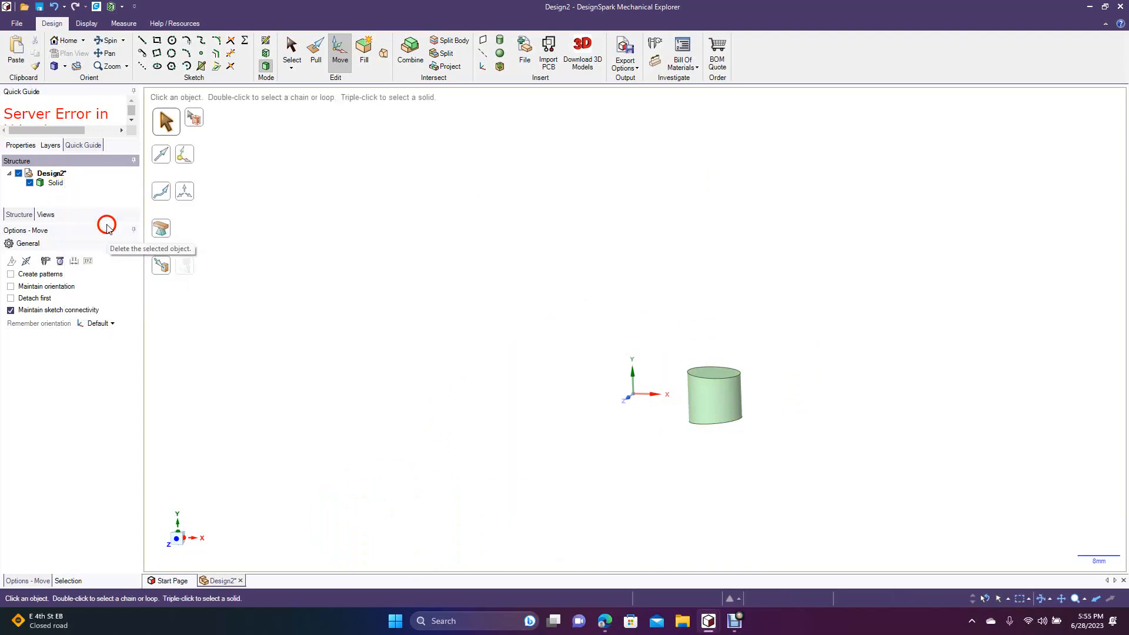
key(ctrl+z)
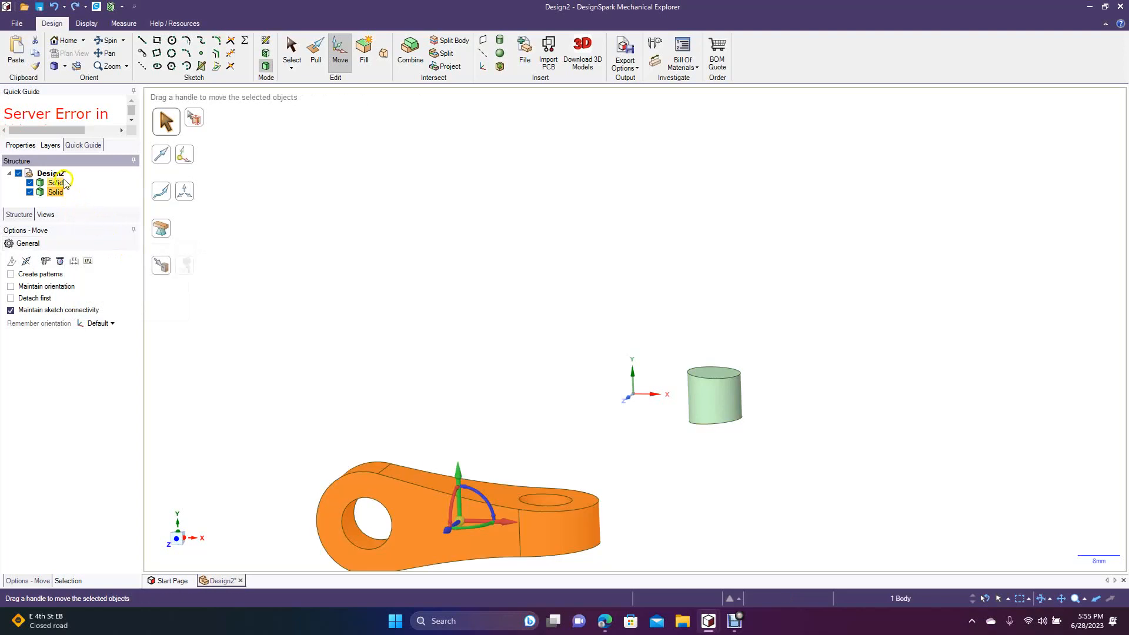
Step: Delete the small leftover cylinder near the origin, keeping only the link body
click(59, 183)
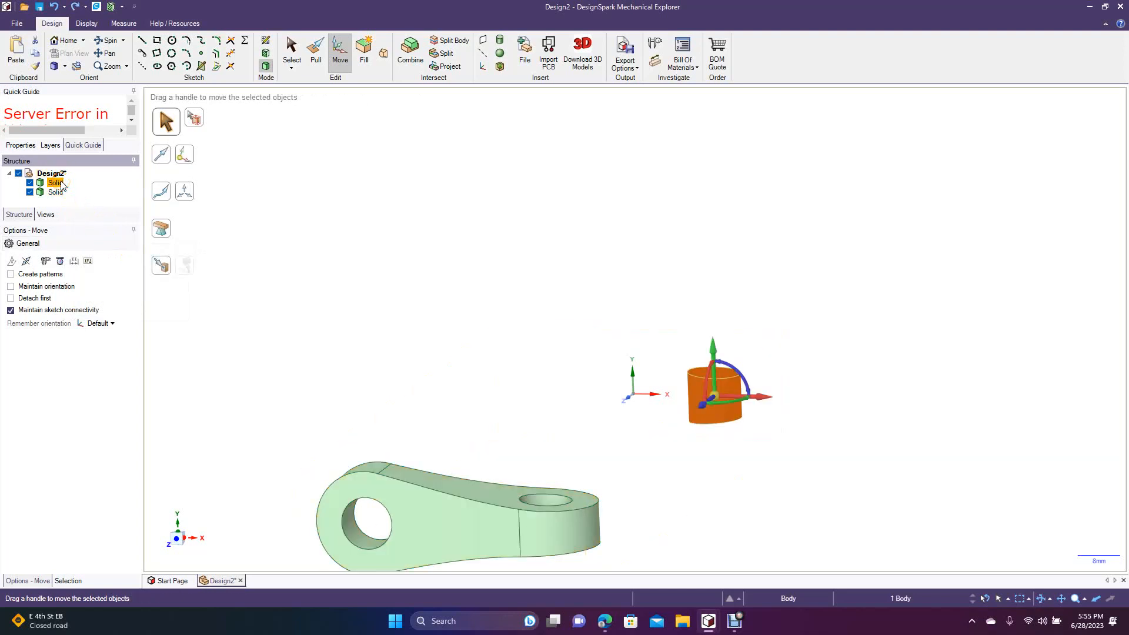
right_click(61, 186)
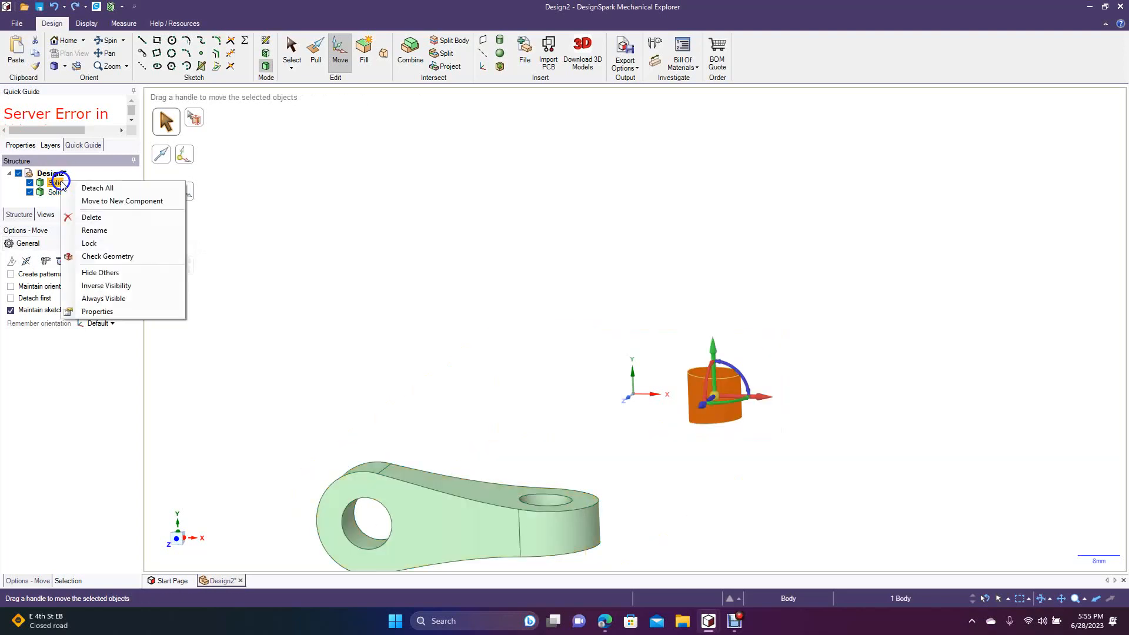
click(91, 218)
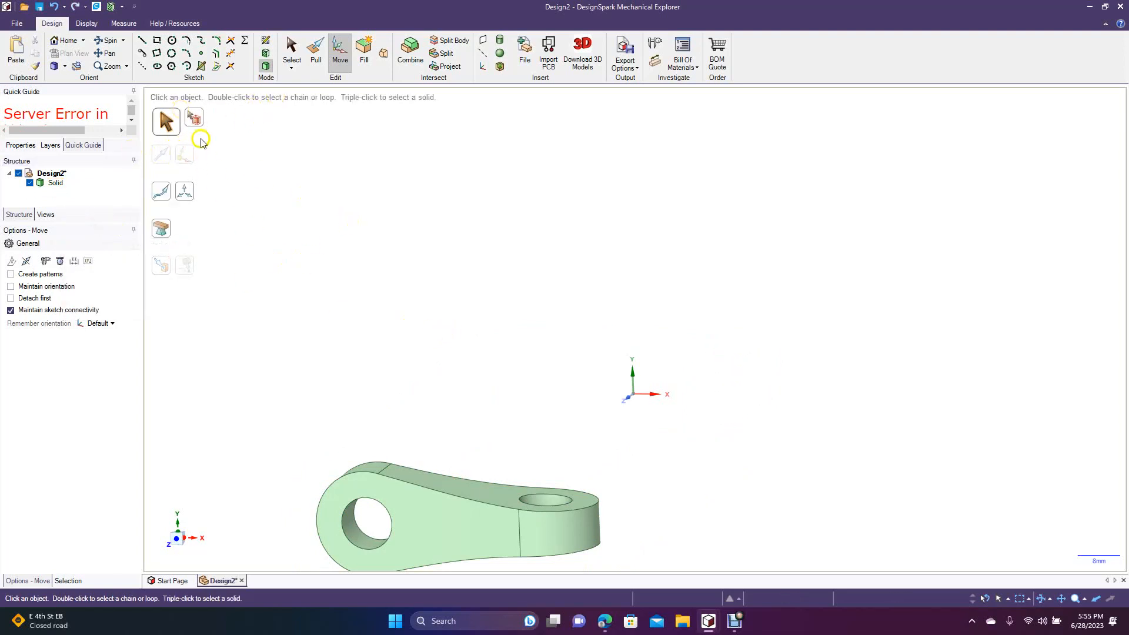
click(108, 53)
drag(428, 337, 550, 192)
click(114, 40)
drag(406, 348, 464, 273)
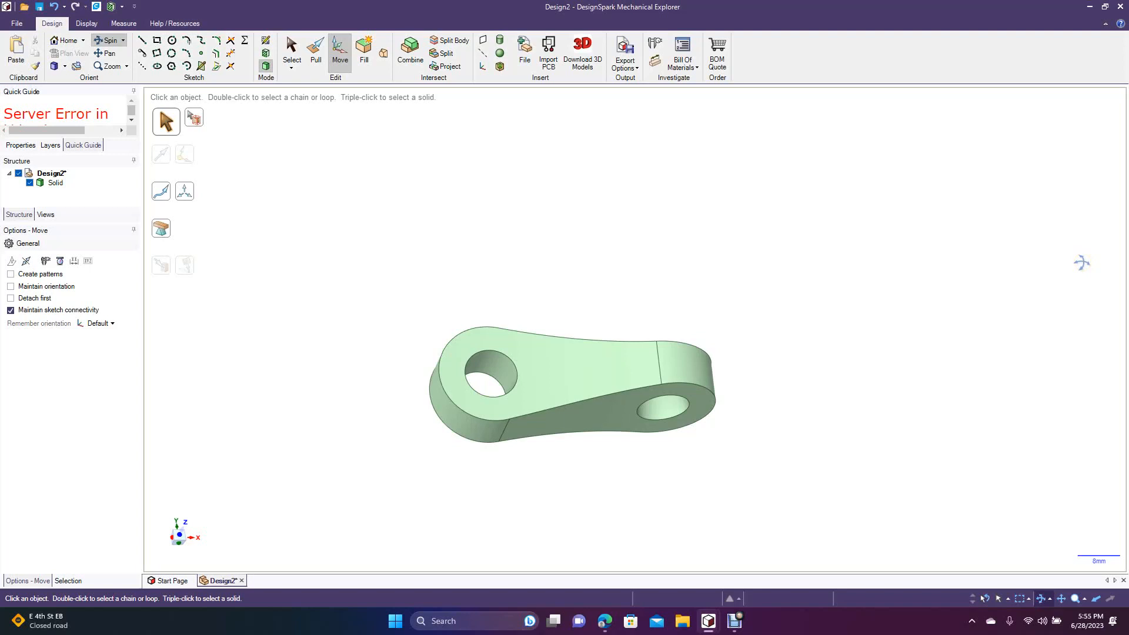
click(316, 53)
click(549, 336)
double_click(550, 338)
double_click(550, 337)
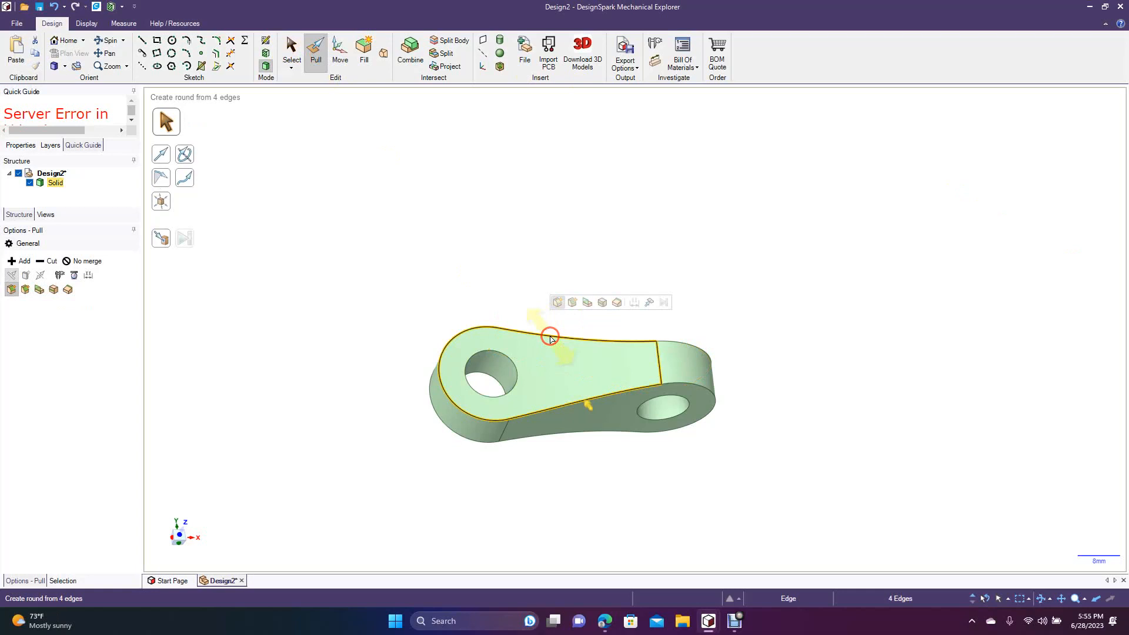
click(108, 40)
drag(353, 300, 318, 217)
click(313, 55)
click(513, 374)
double_click(513, 373)
double_click(512, 373)
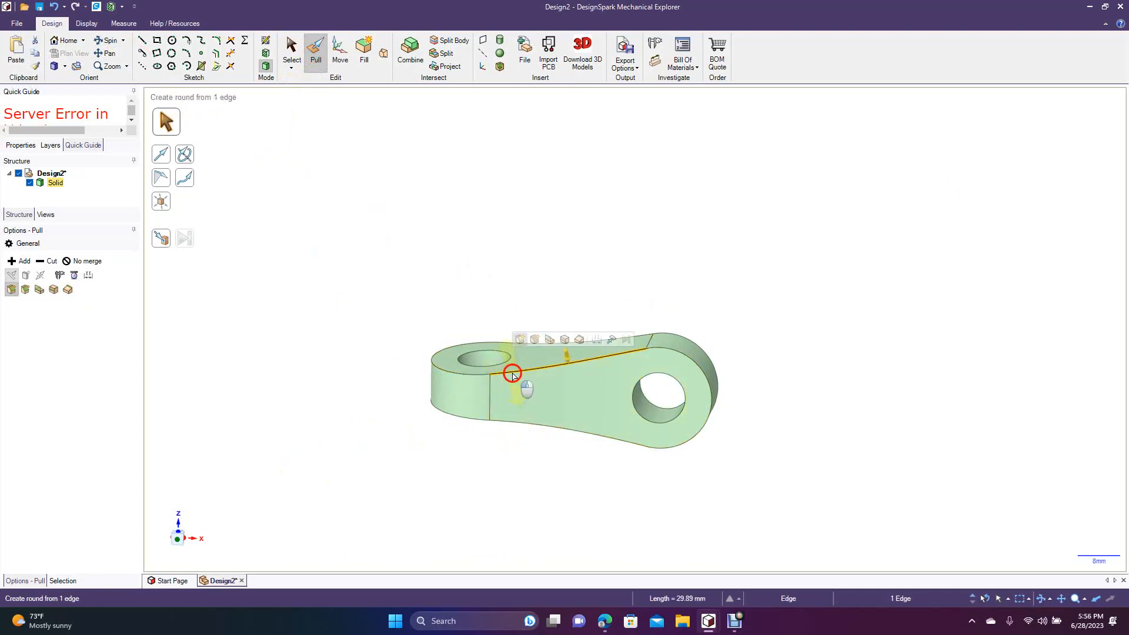
double_click(512, 374)
double_click(512, 374)
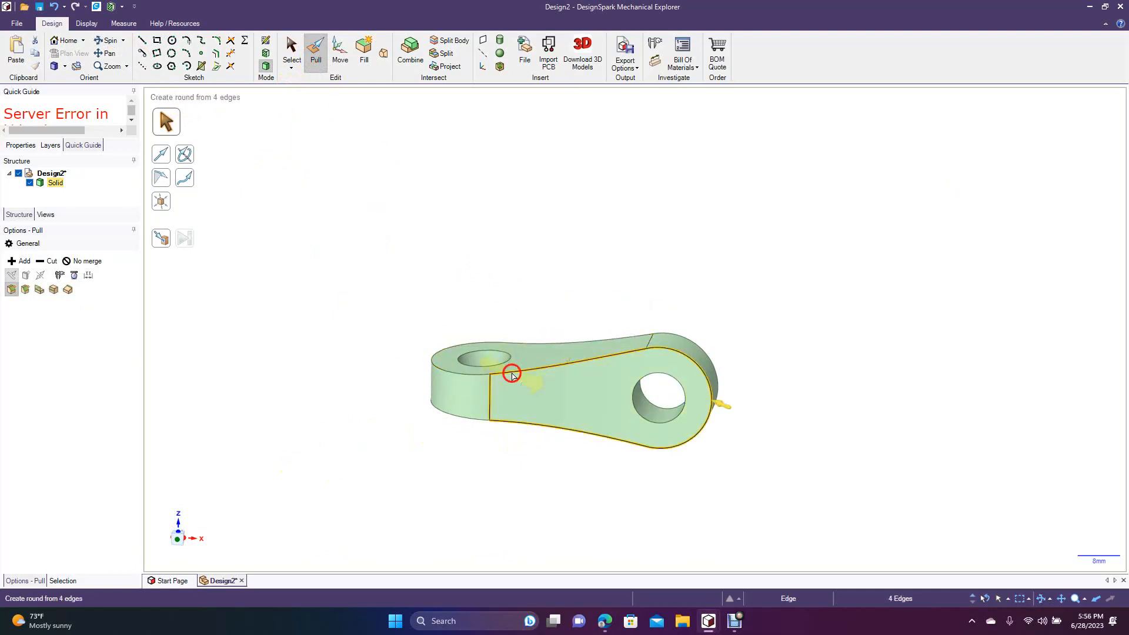
double_click(512, 374)
double_click(512, 374)
click(454, 247)
drag(401, 271, 844, 509)
click(470, 296)
Step: Round the outer edge loop of the link's upper face, around the vertical-hole ring and its arm, with a 1.3 mm radius
click(527, 371)
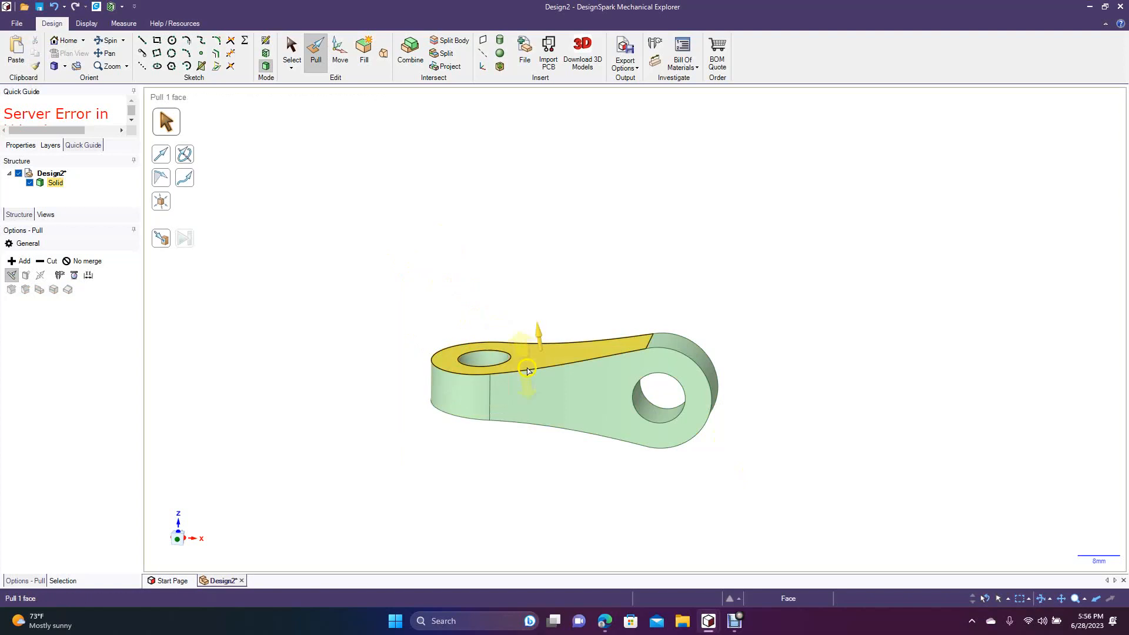
click(527, 372)
click(527, 375)
double_click(527, 375)
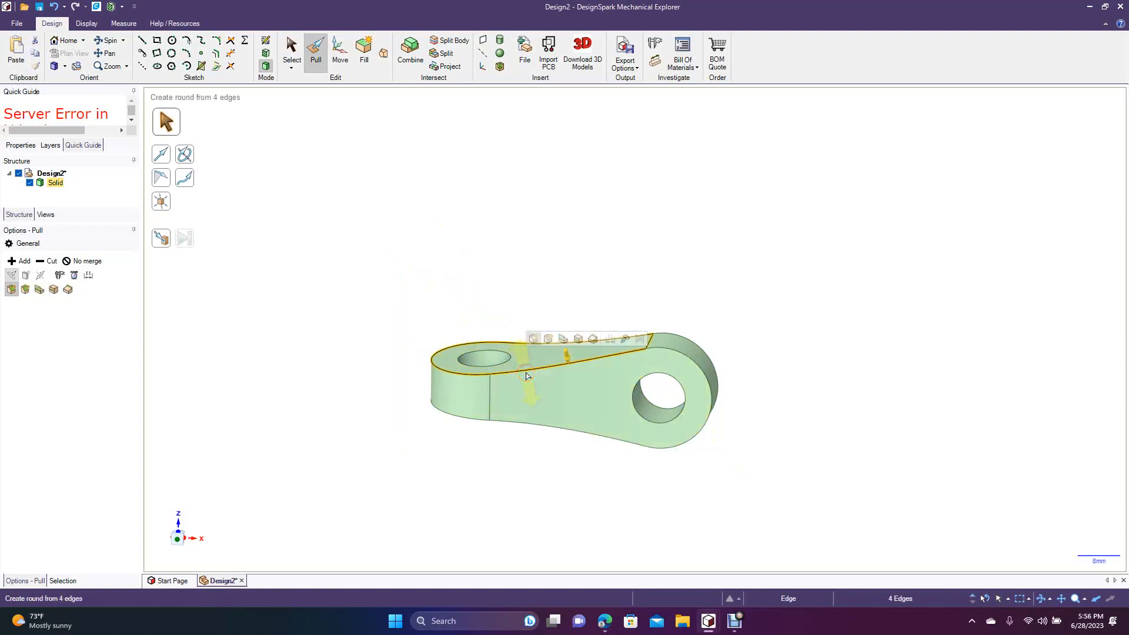
drag(527, 376, 553, 381)
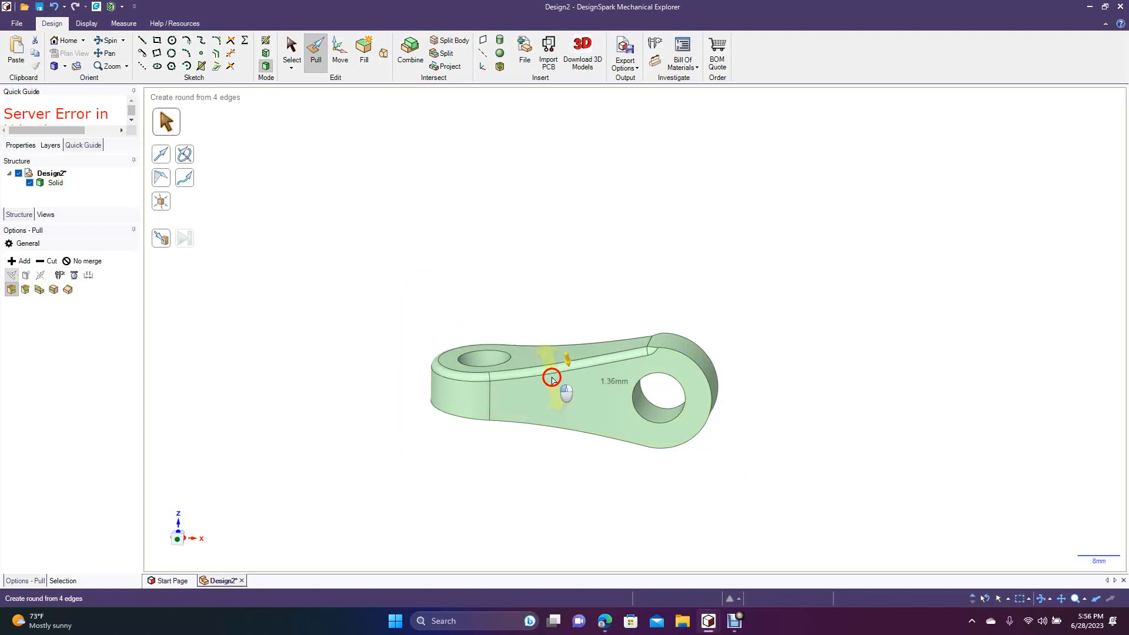
drag(552, 379, 553, 379)
text(1.5)
key(Return)
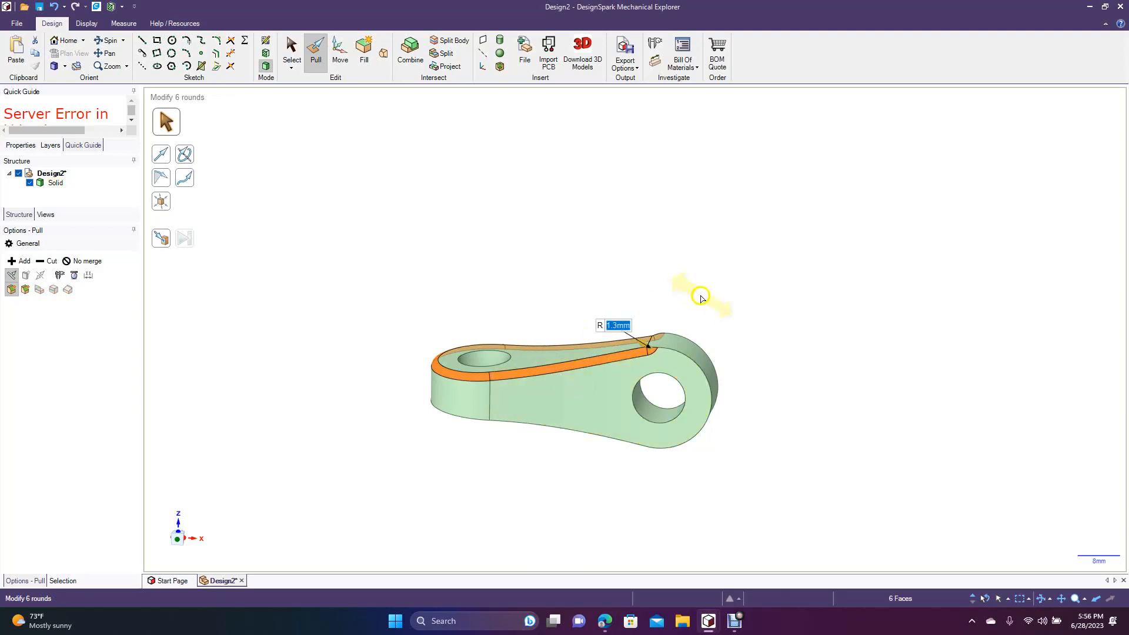
click(731, 289)
Step: Round the front outer edge of the ring with the horizontal hole, including its lower arm edge, with a 1.3 mm radius
click(667, 350)
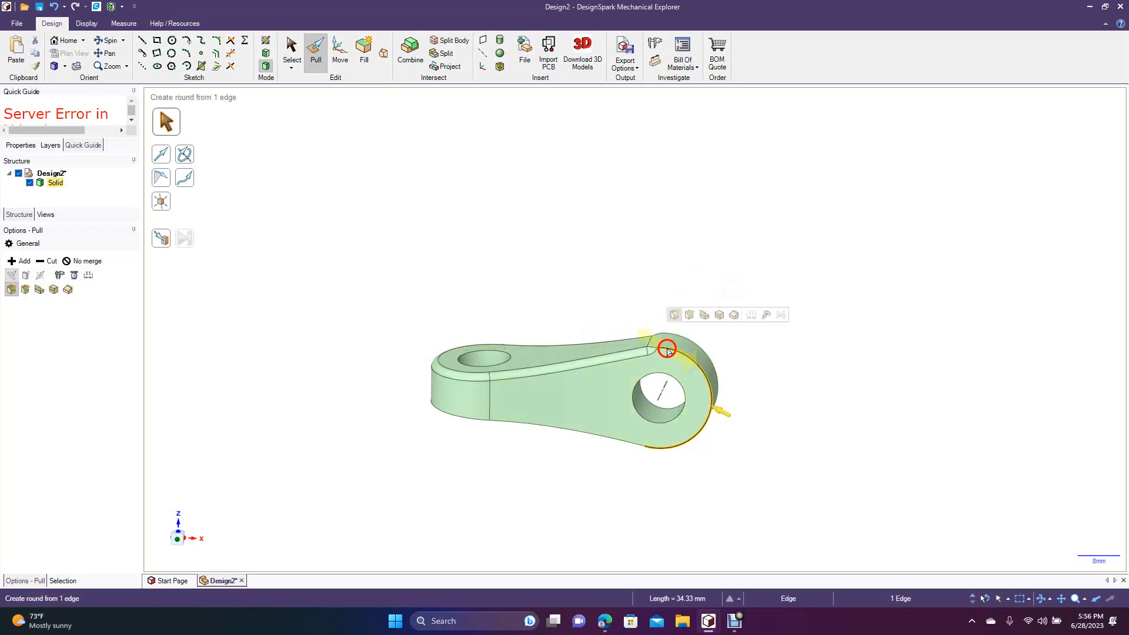
text(1.3)
key(Return)
click(595, 459)
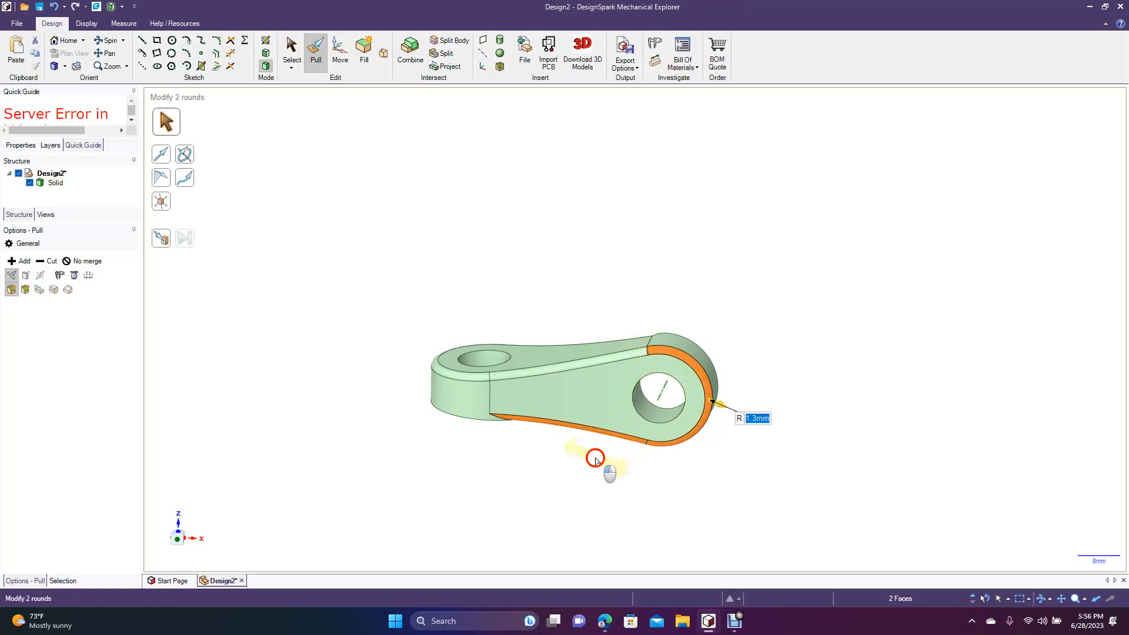
Step: Round the bottom outer edge of the ring with the vertical hole with a 1.3 mm radius
click(492, 422)
text(1.)
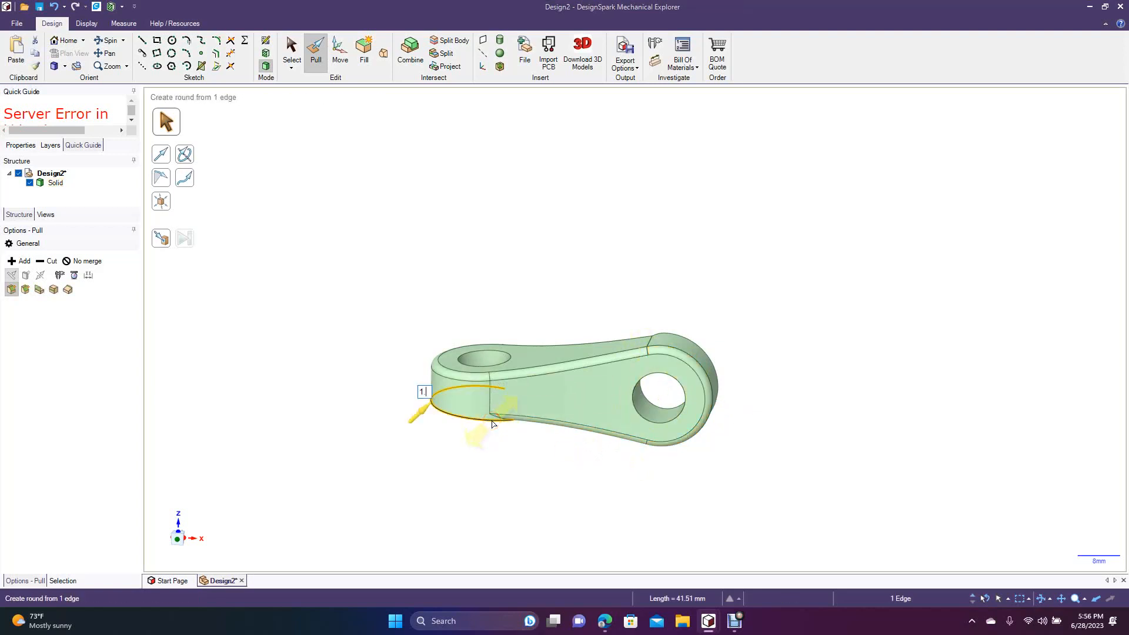
text(3)
key(Return)
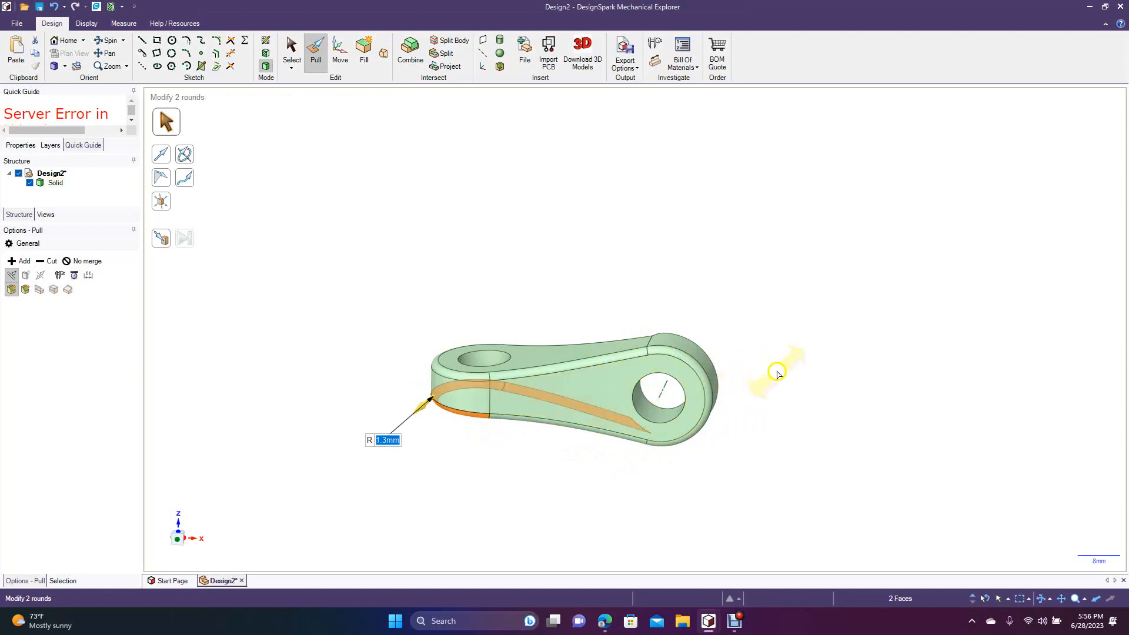
click(770, 371)
Step: Round the back outer edge of the ring with the horizontal hole with a 1.3 mm radius
click(110, 40)
drag(471, 157, 305, 224)
click(316, 54)
click(546, 400)
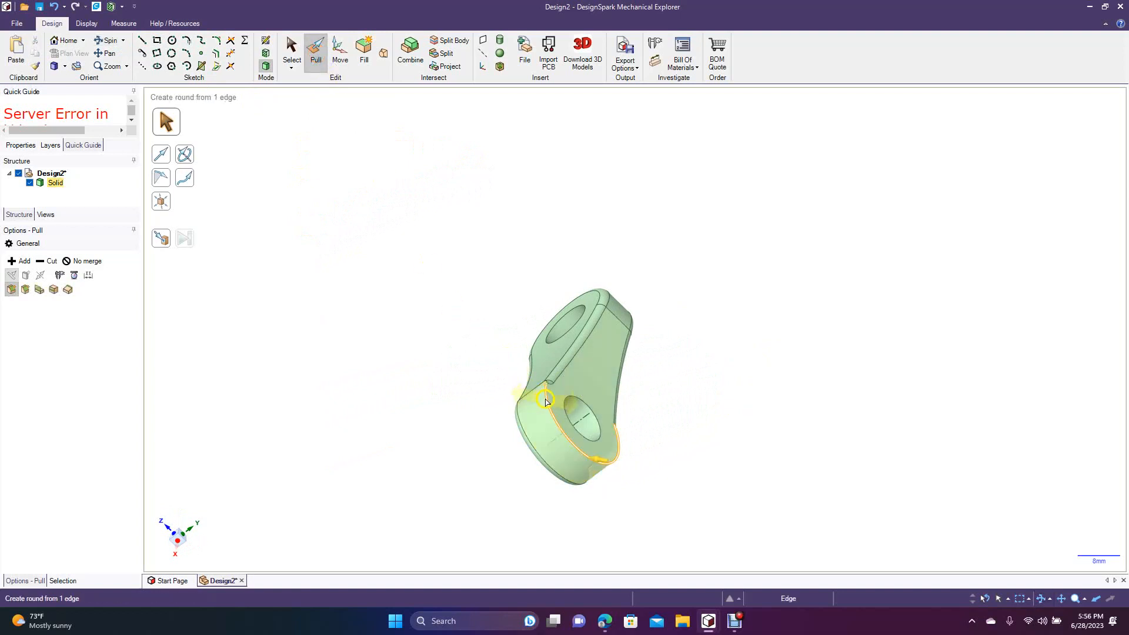
text(1)
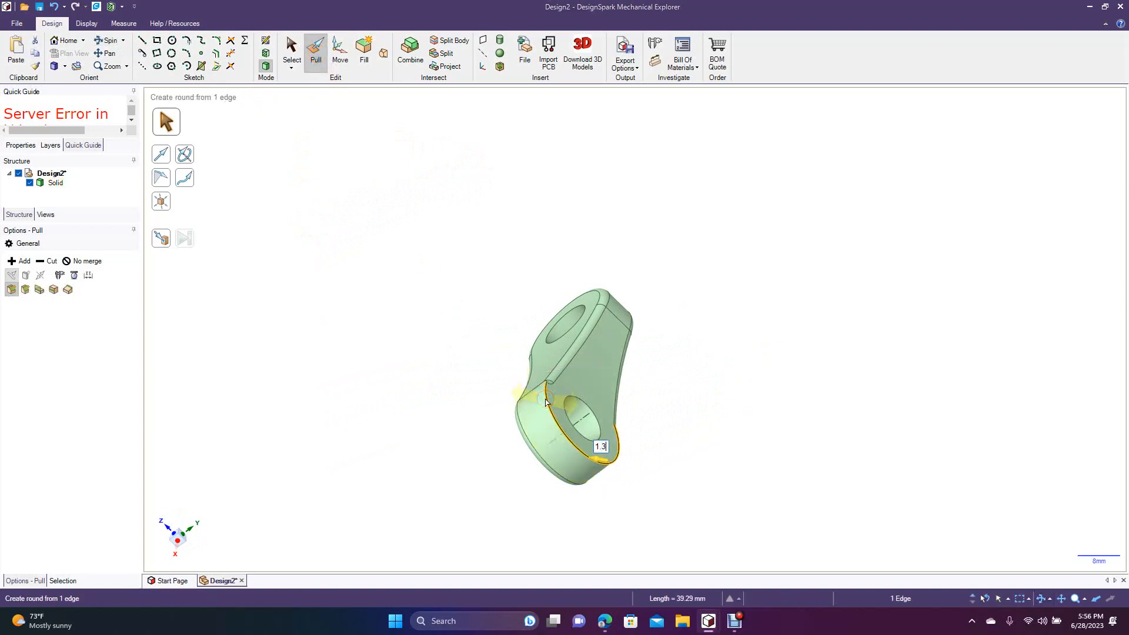
text(.3)
key(Return)
click(413, 301)
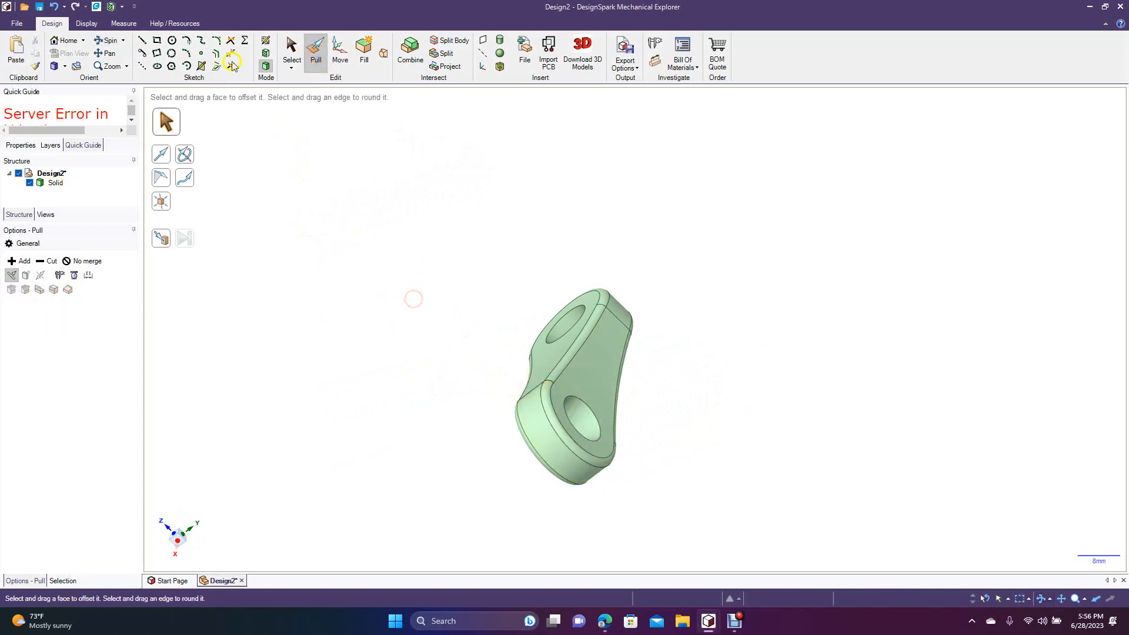
Step: Round the upper rim of the vertical hole with a 0.5 mm radius
click(108, 40)
drag(338, 281, 499, 314)
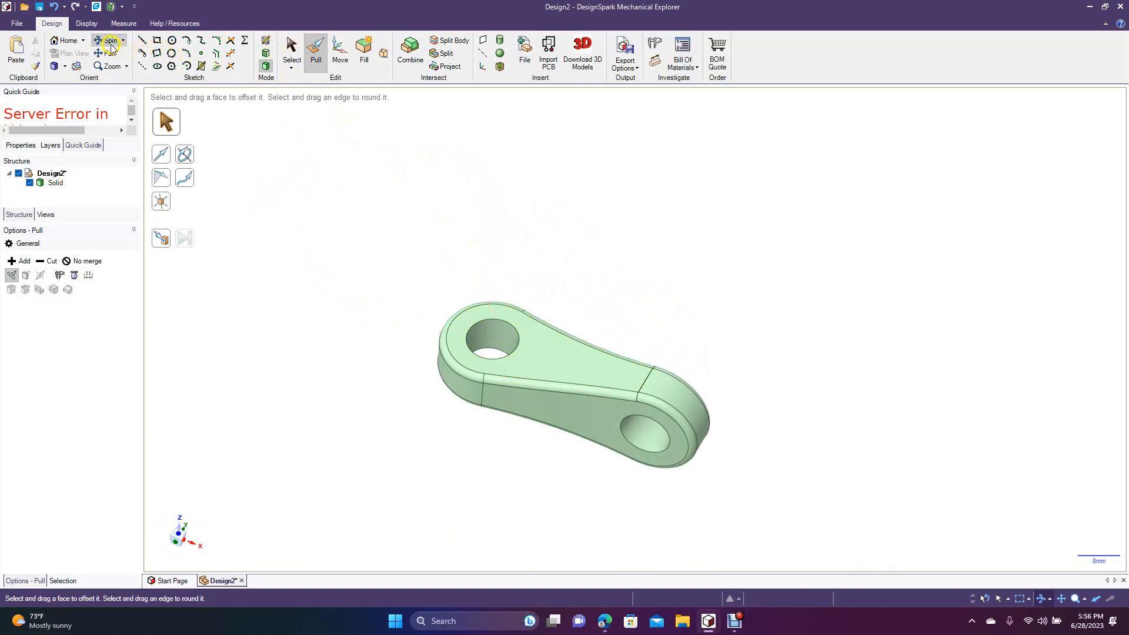
click(289, 52)
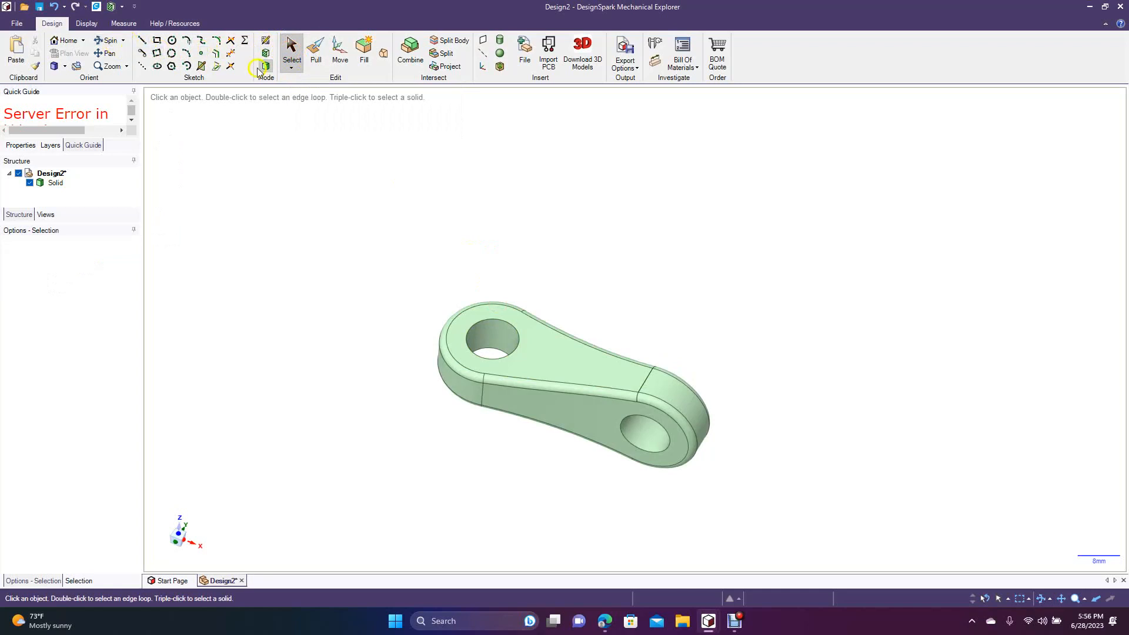
click(319, 50)
click(517, 347)
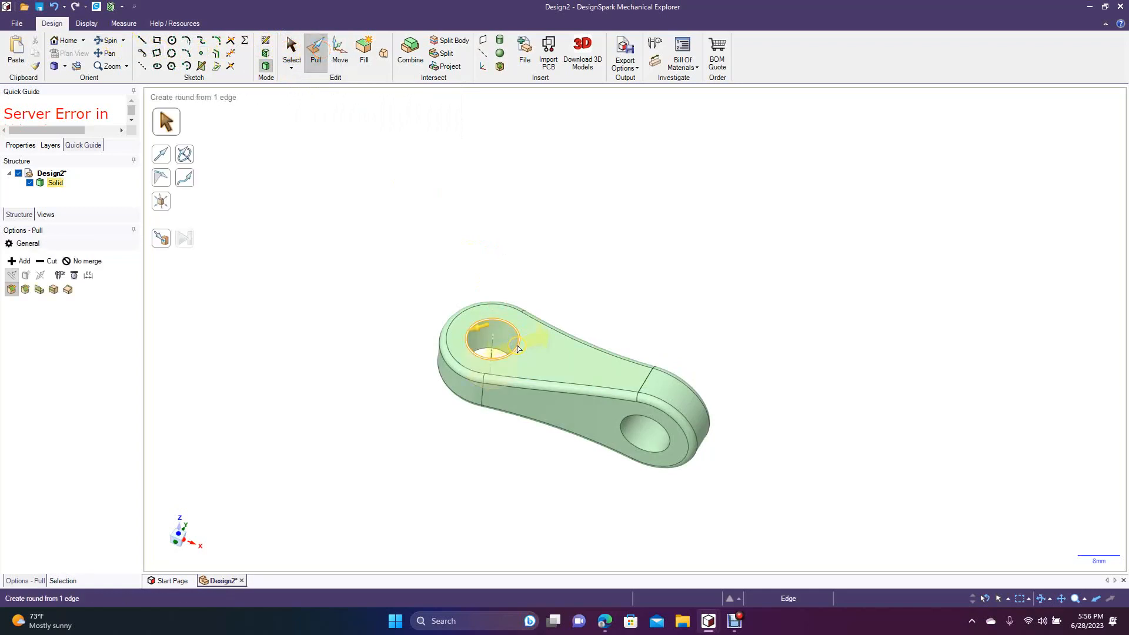
mouse_move(519, 347)
mouse_down()
mouse_move(539, 344)
mouse_move(506, 344)
mouse_up()
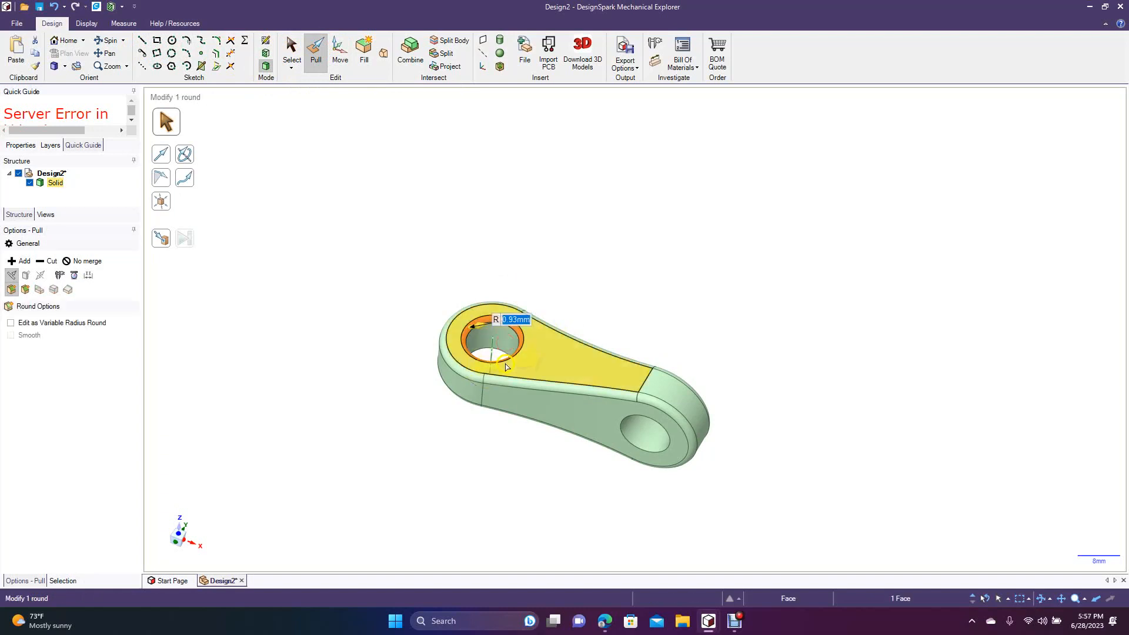
text(0.5)
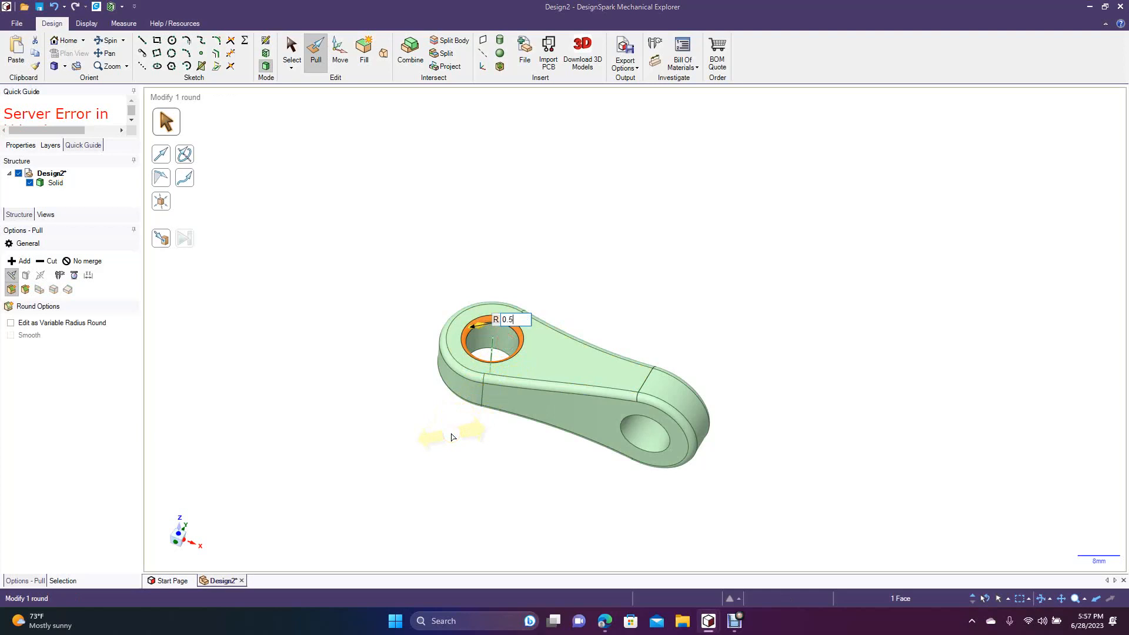
key(Return)
click(380, 410)
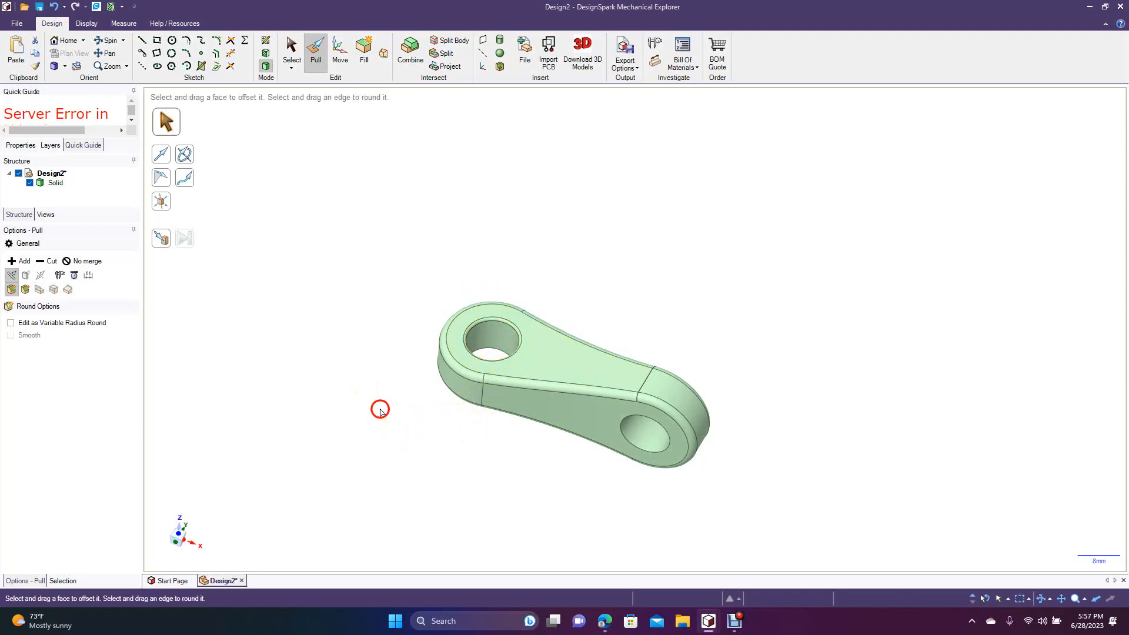
Step: Round the front rim of the horizontal hole with a 0.5 mm radius
double_click(661, 425)
click(661, 425)
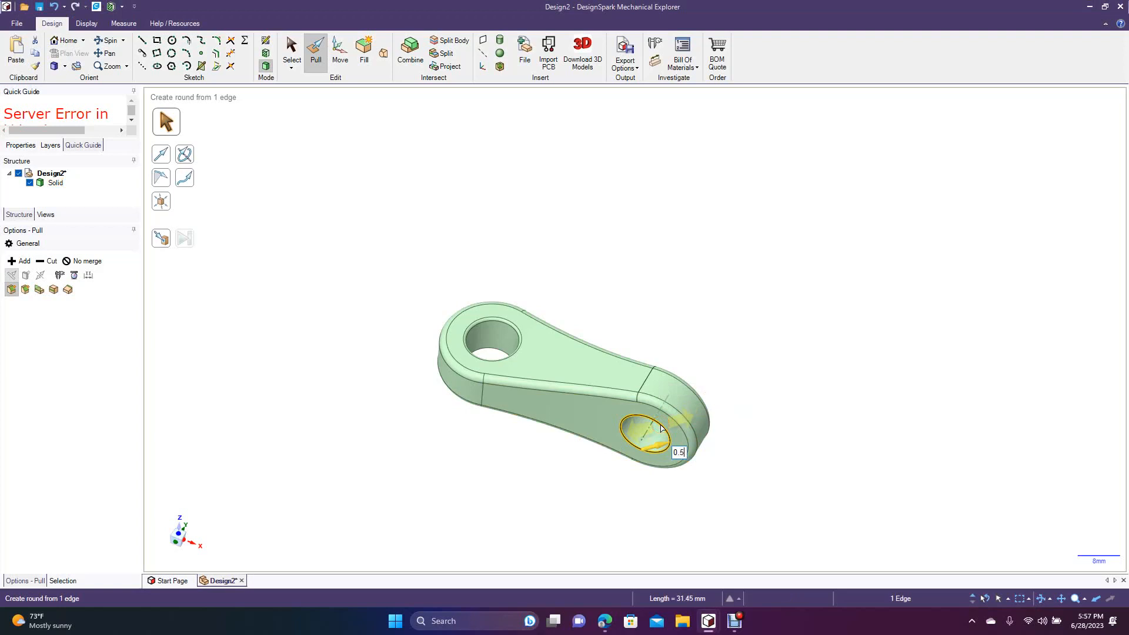
key(Return)
click(763, 307)
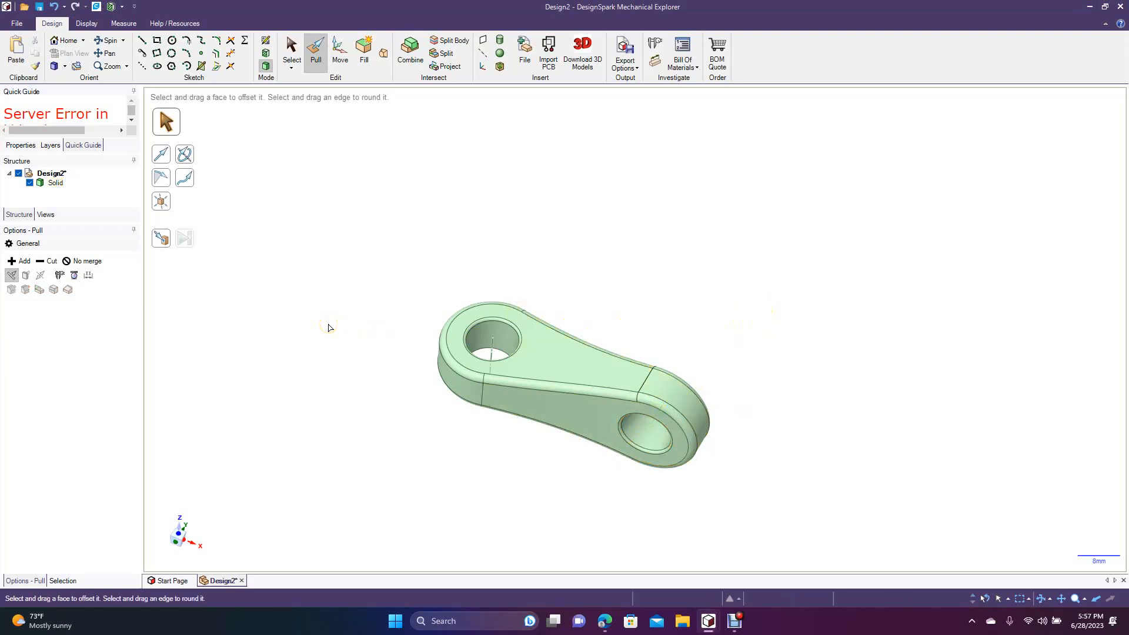
Step: Round the back rim of the horizontal hole with the same radius as its front rim
click(109, 40)
drag(378, 253, 212, 338)
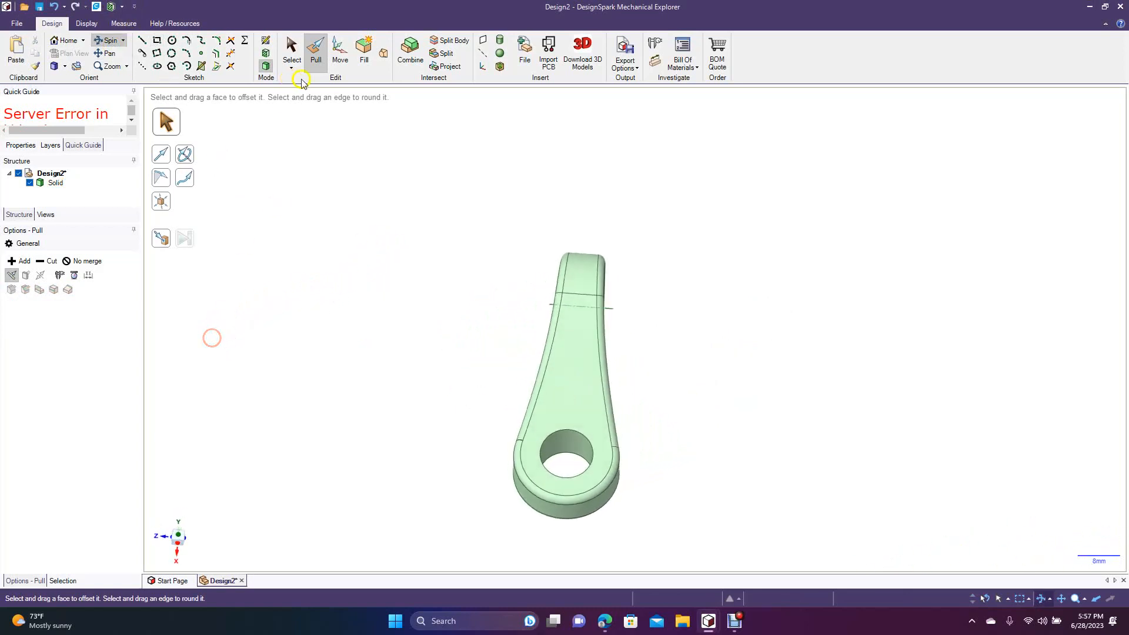
click(317, 54)
click(547, 440)
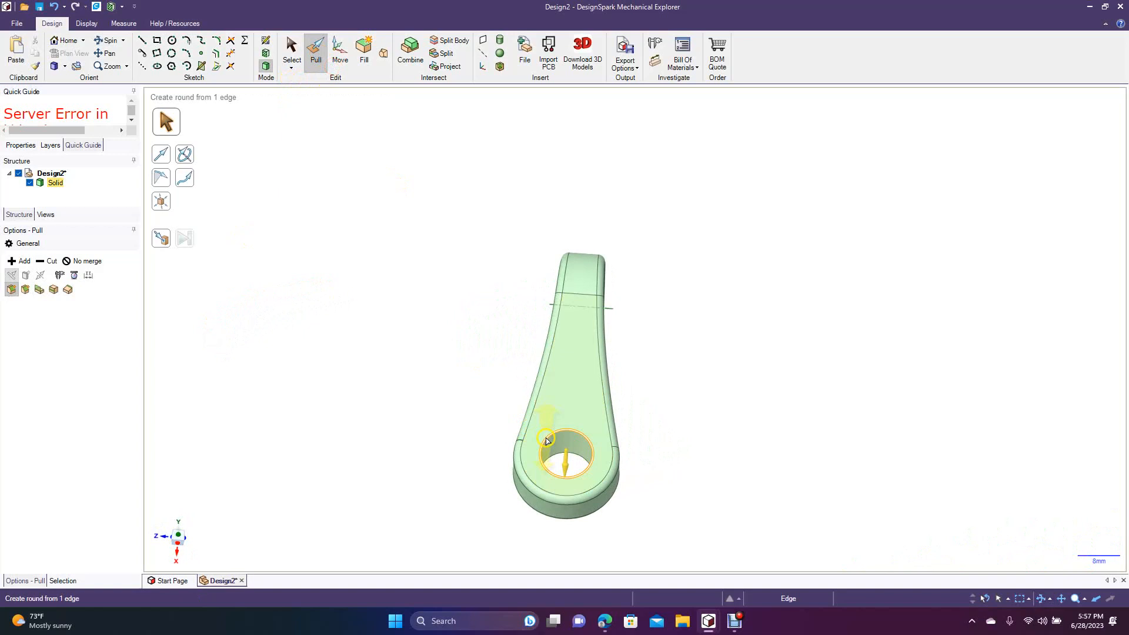
key(space)
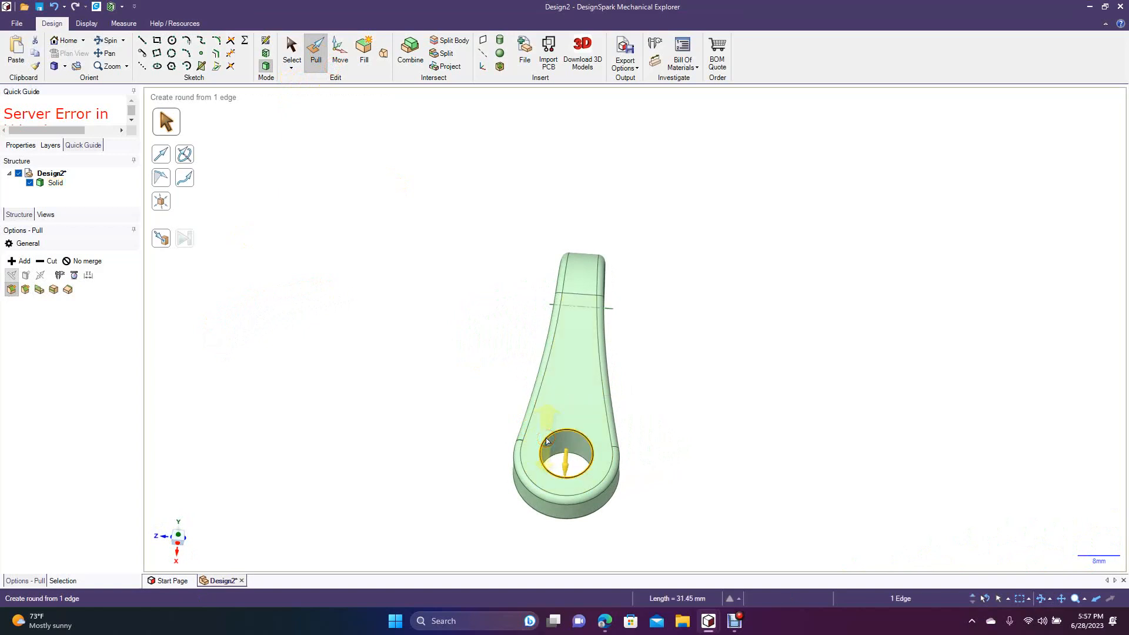
click(359, 395)
click(329, 367)
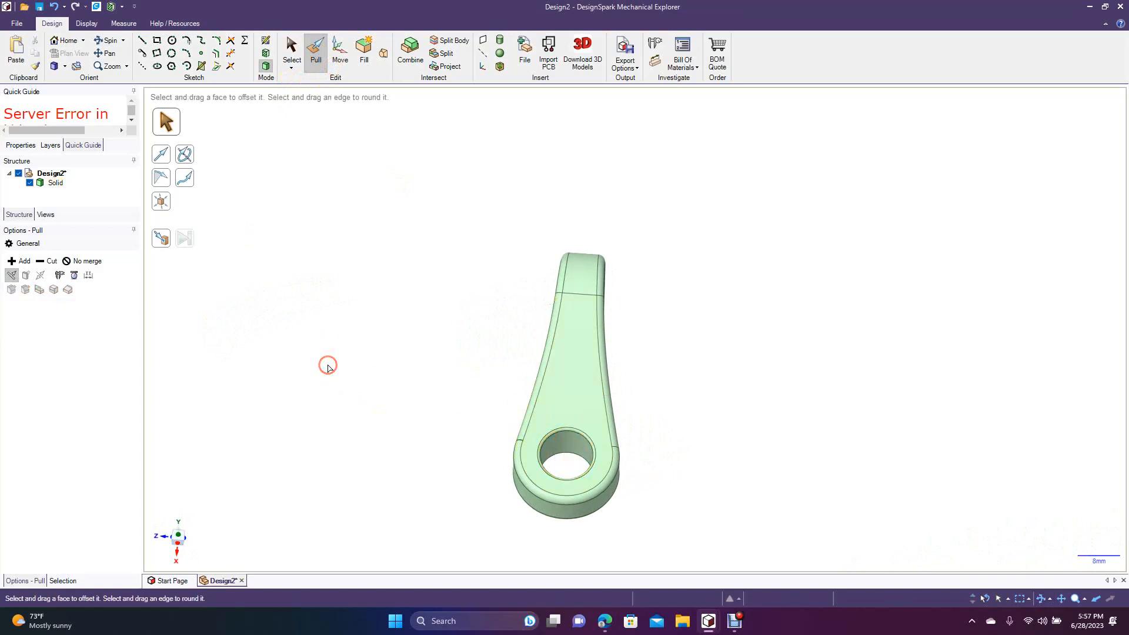
Step: Round the bottom rim of the vertical hole with a 0.5 mm radius
click(97, 40)
drag(383, 247, 255, 258)
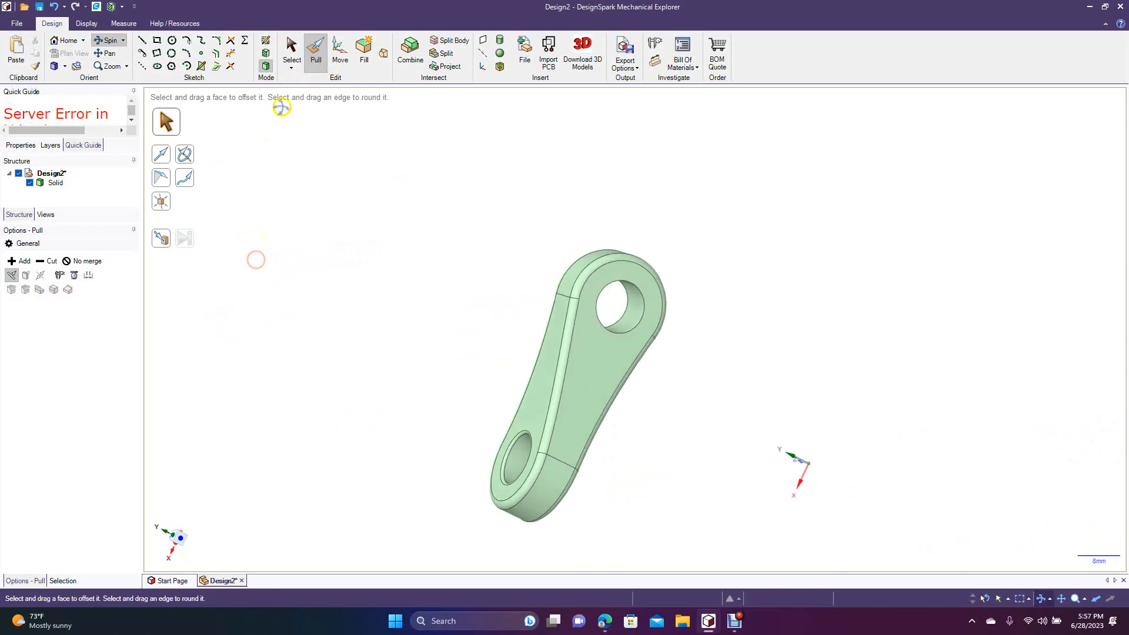
click(325, 45)
click(639, 325)
key(space)
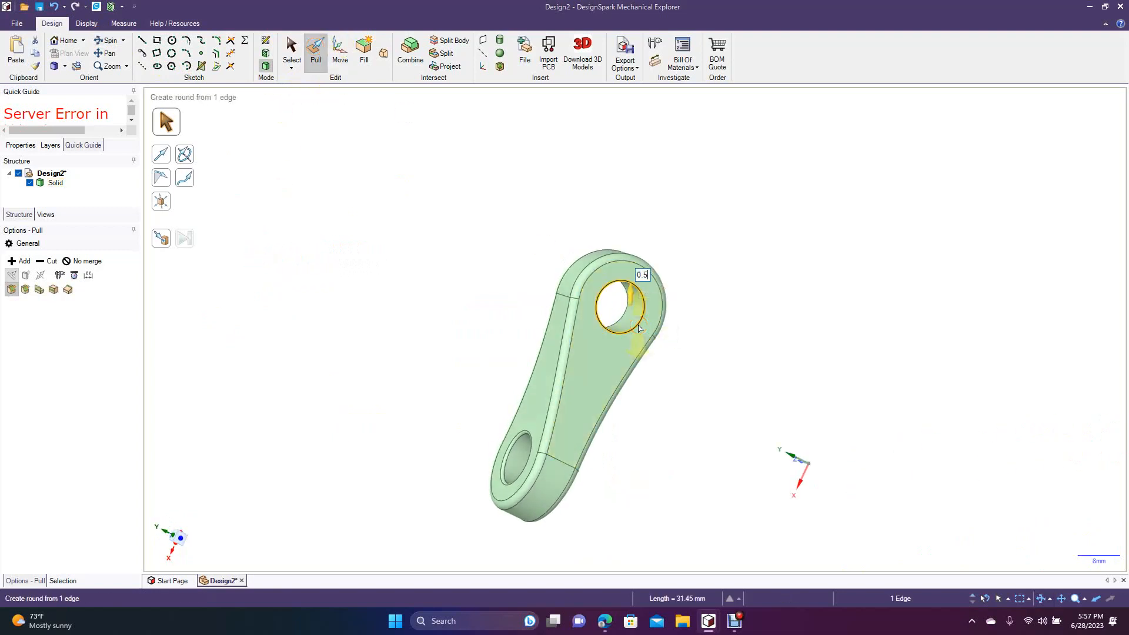
text(.5)
key(Return)
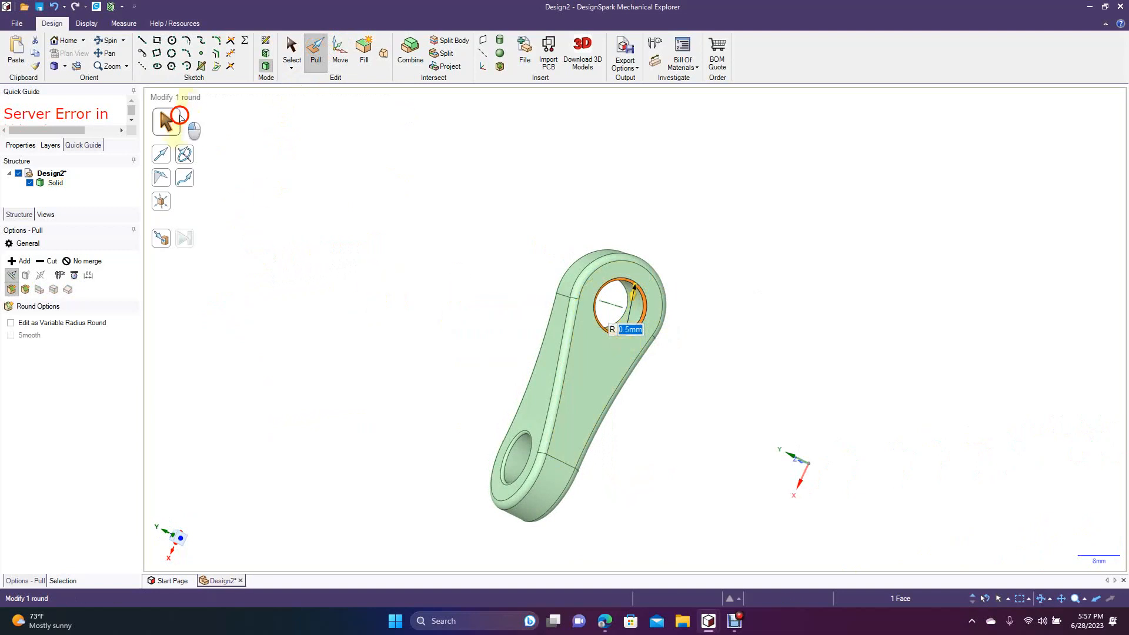
click(300, 190)
Step: Inspect the link's rounded outer edges and both hole rims from an angled view and close up
click(108, 40)
drag(312, 265, 655, 126)
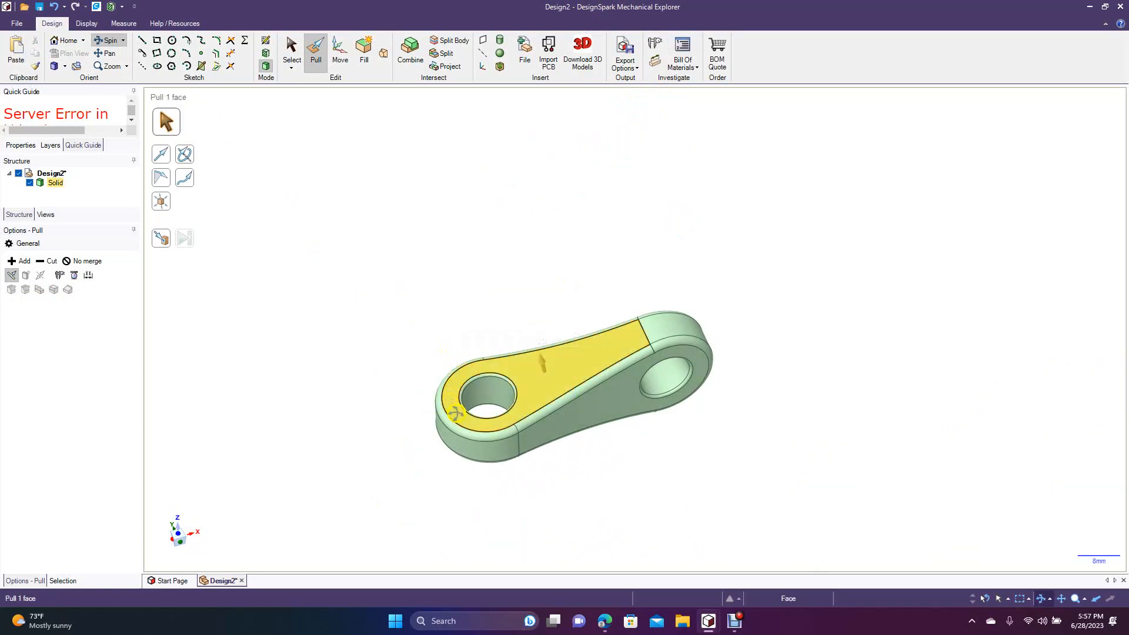
click(551, 451)
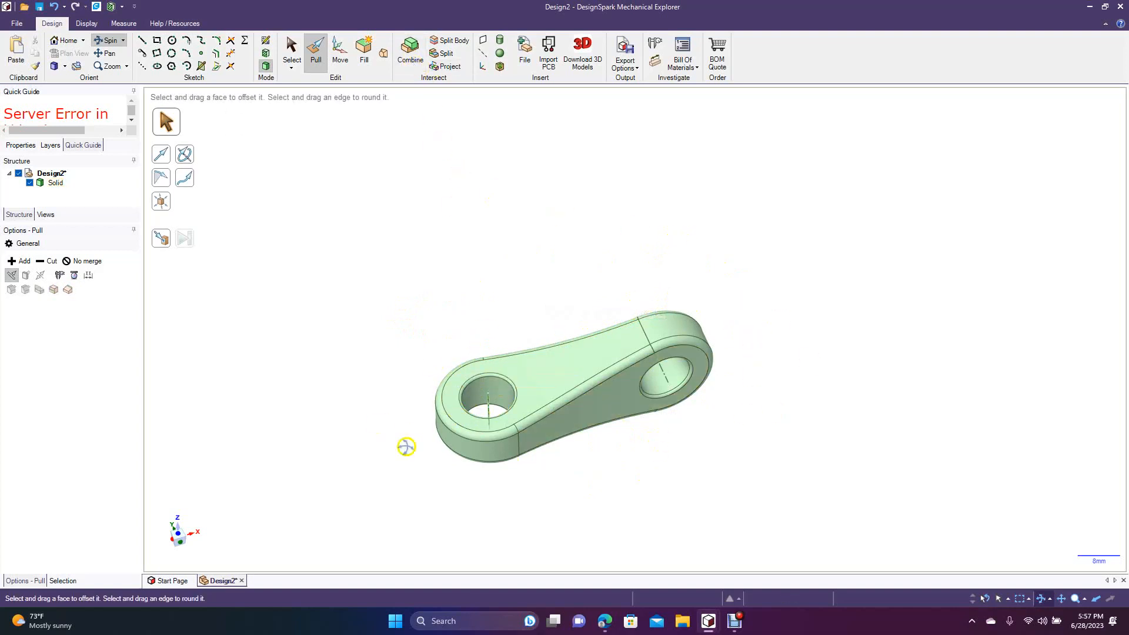
click(110, 40)
click(400, 216)
click(387, 182)
click(115, 40)
drag(412, 276, 371, 259)
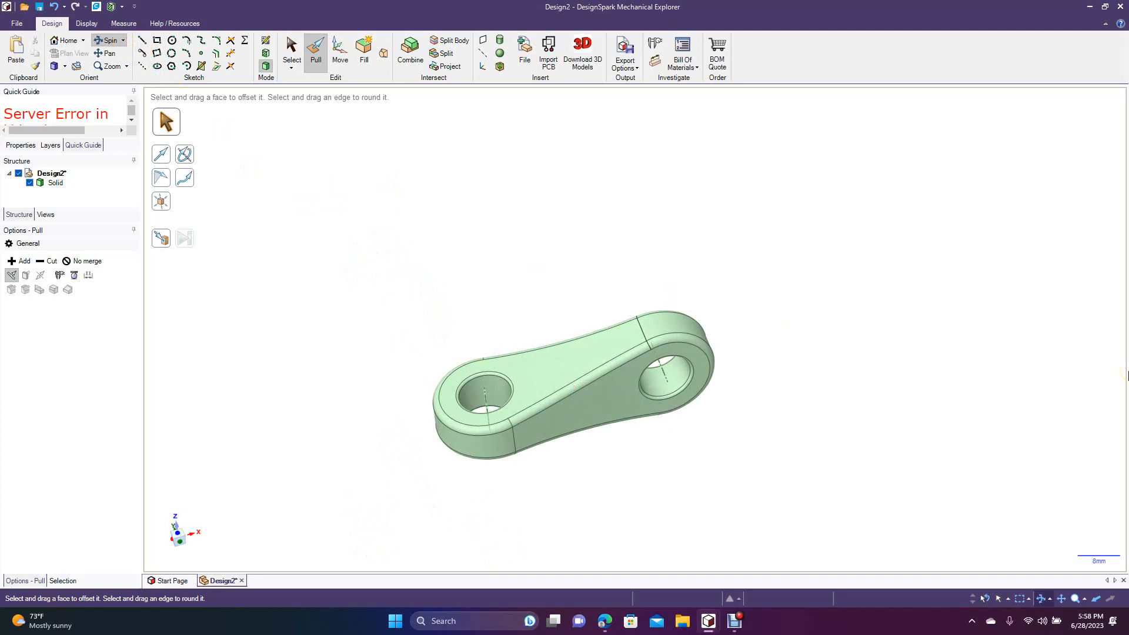
scroll(1128, 376, up, 5)
key(Escape)
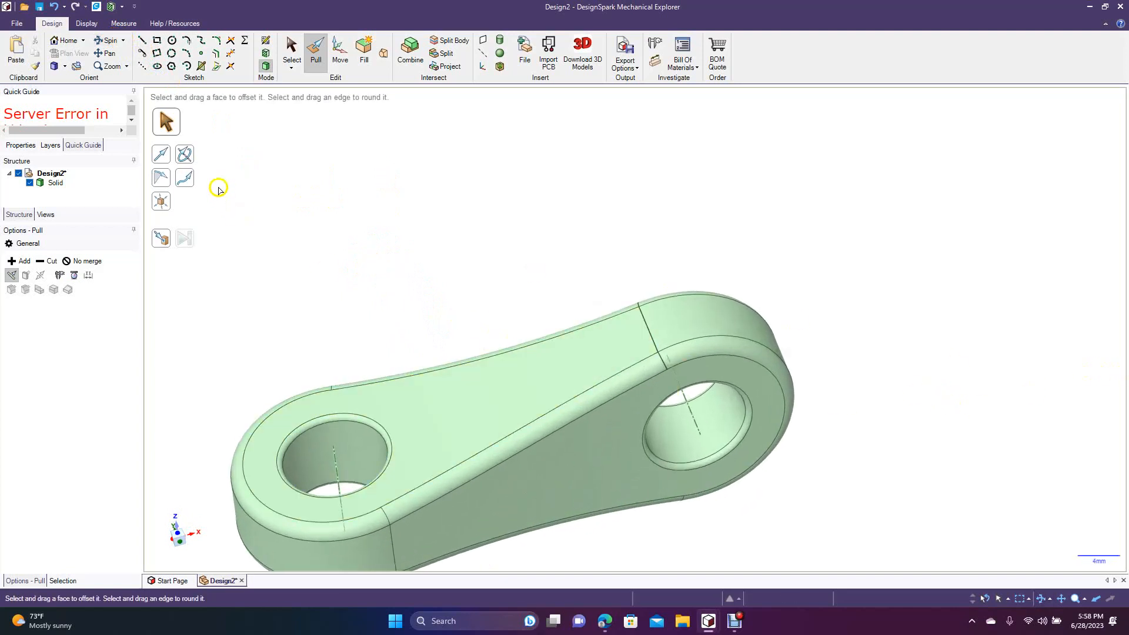